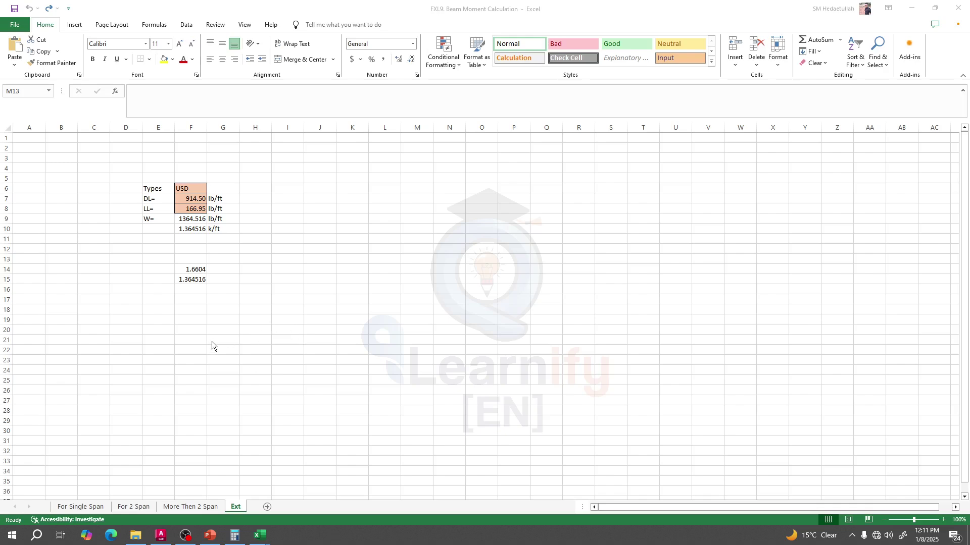
Review the single-span, two-span and more-than-two-span sheets, including the support type choices on the more-than-two-span sheet.
click(79, 507)
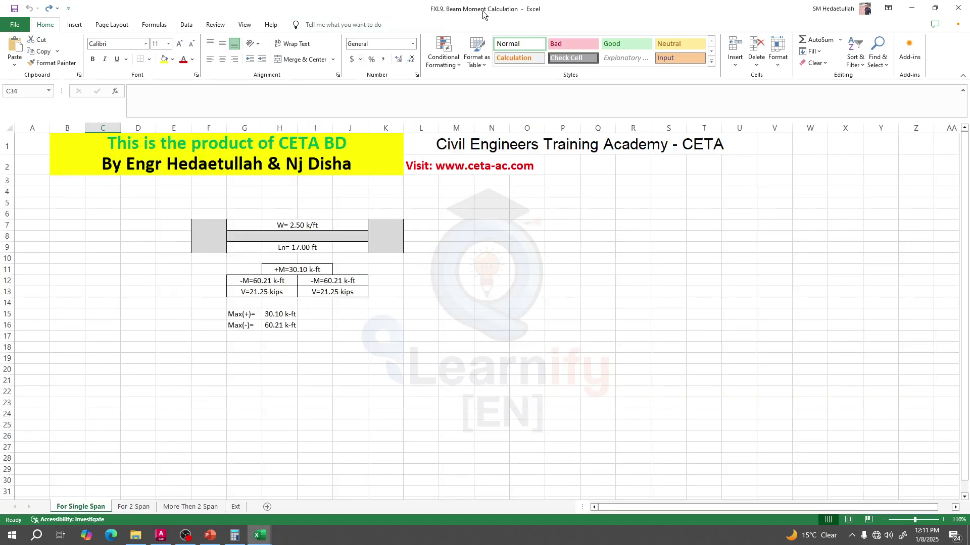
click(129, 507)
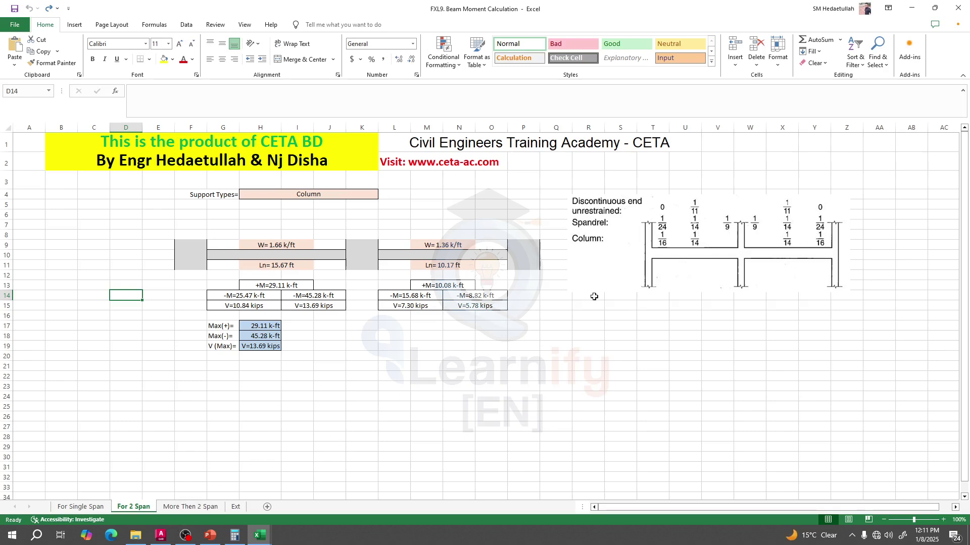
click(191, 506)
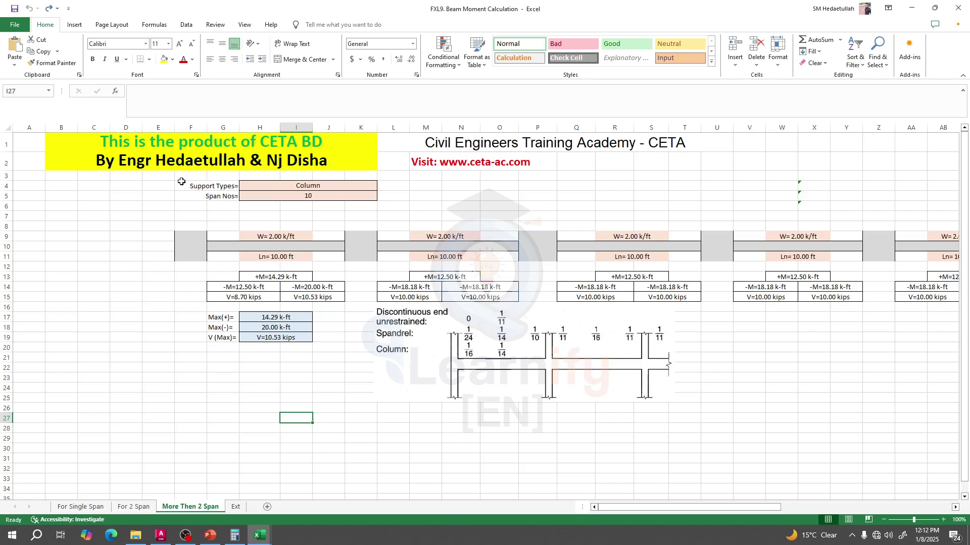
click(323, 188)
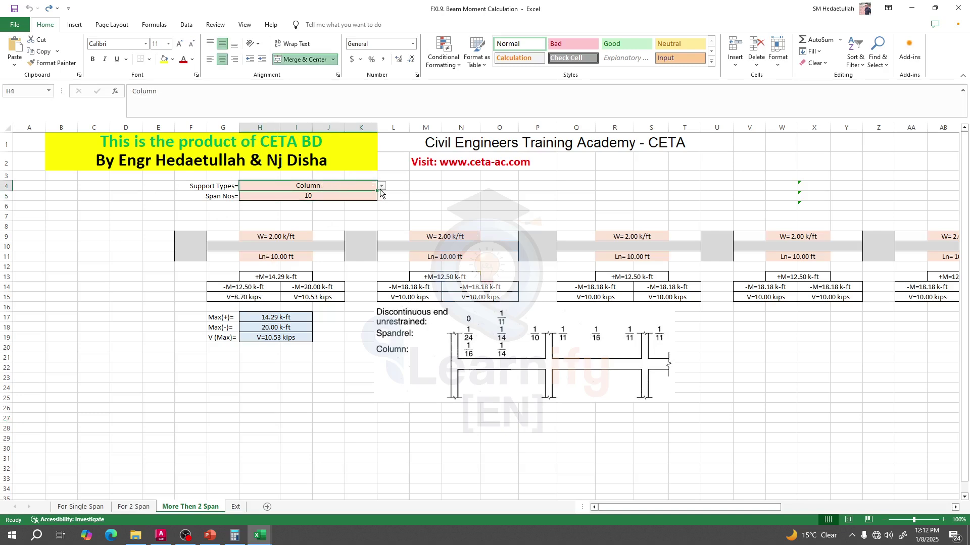
click(382, 186)
click(204, 450)
click(134, 507)
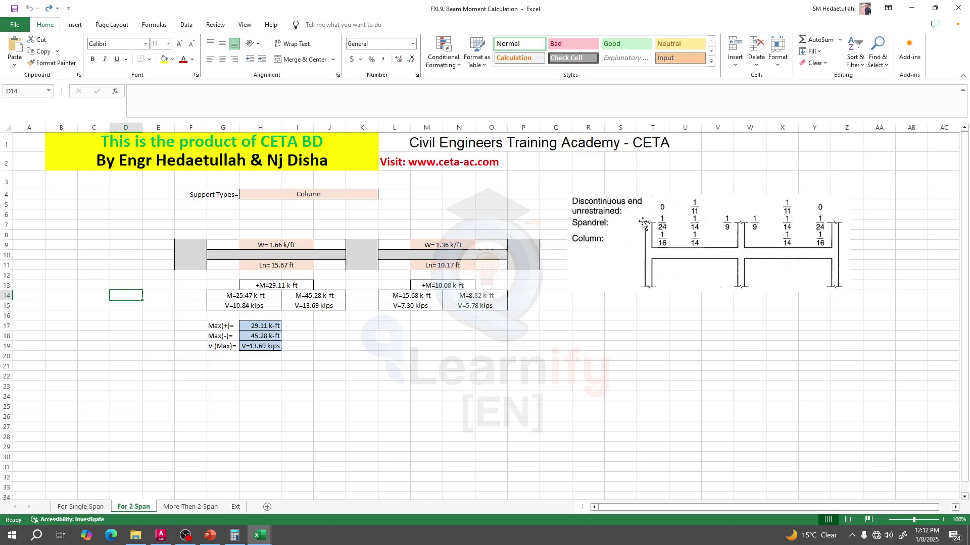
click(477, 544)
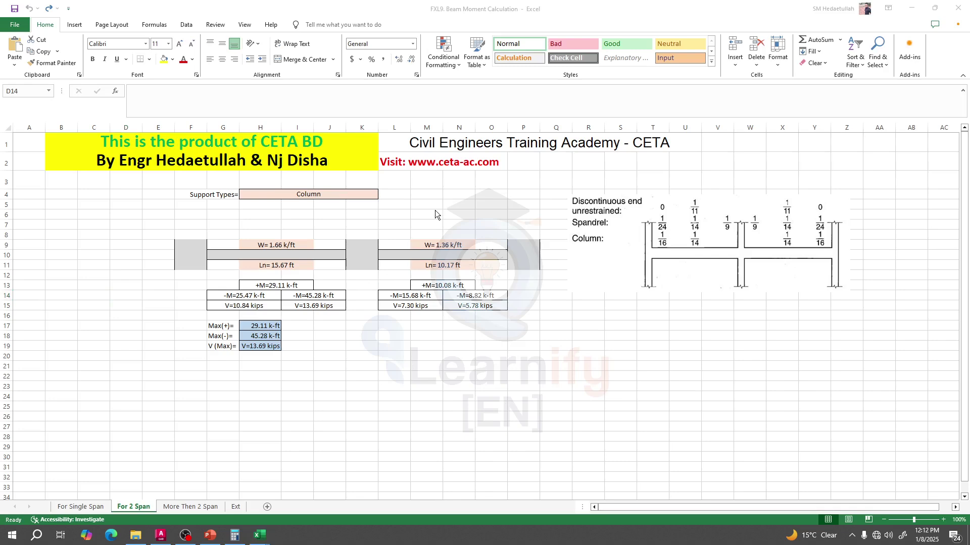
click(381, 11)
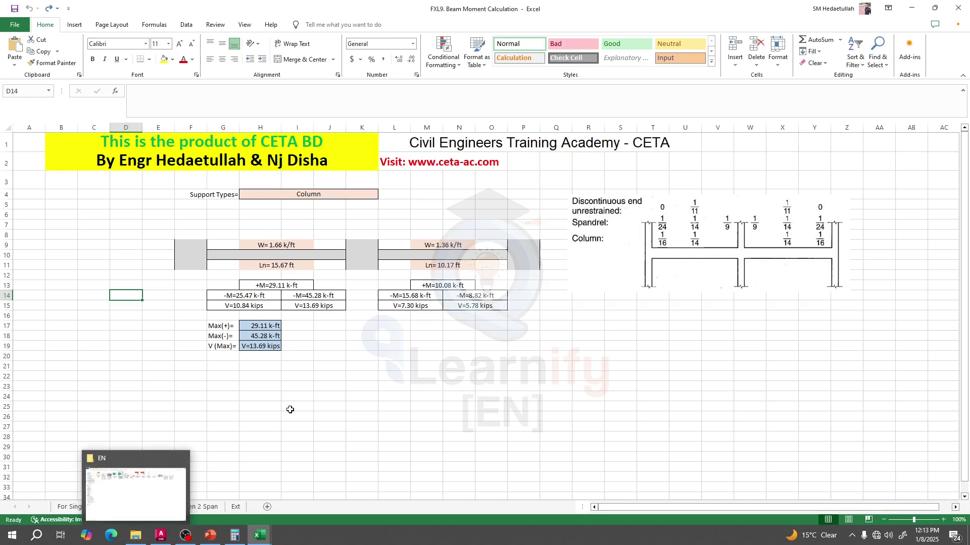
Switch to AutoCAD and examine the topmost two-span beam in the Project-3Dhaka.dwg floor plan.
mouse_move(218, 542)
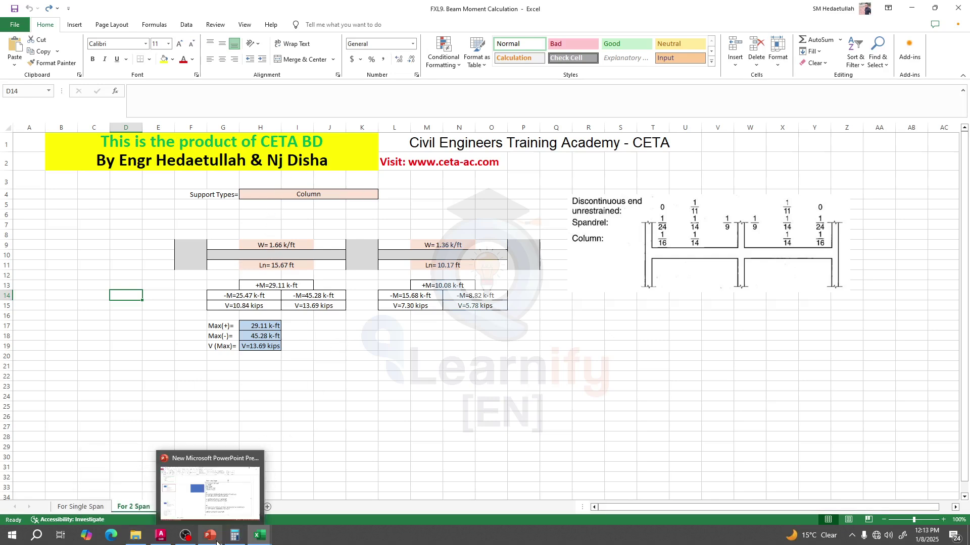
click(161, 535)
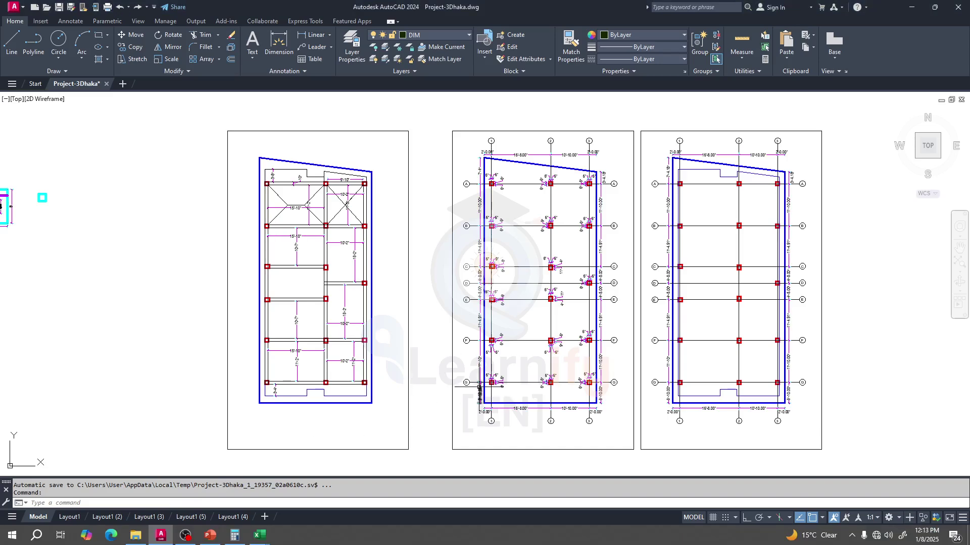
scroll(295, 177, up, 5)
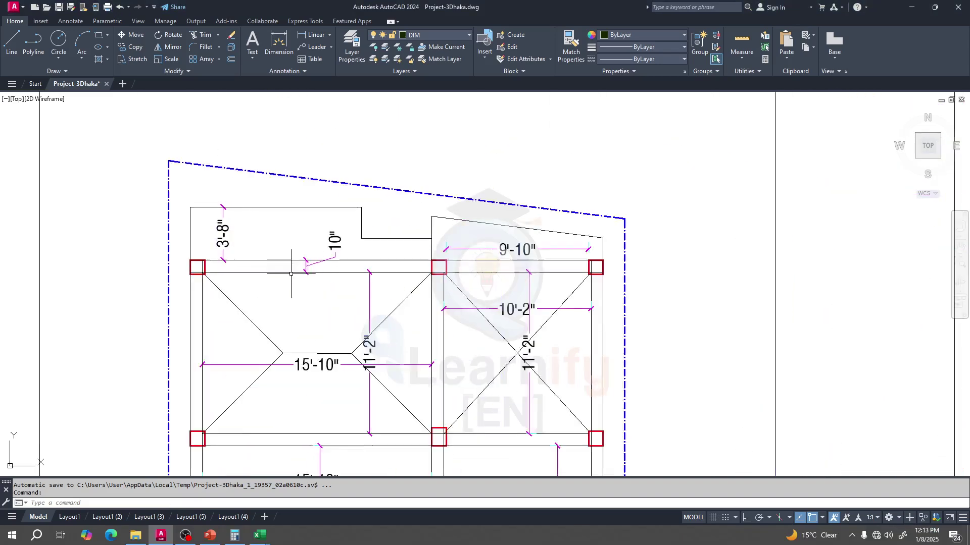
scroll(291, 273, up, 2)
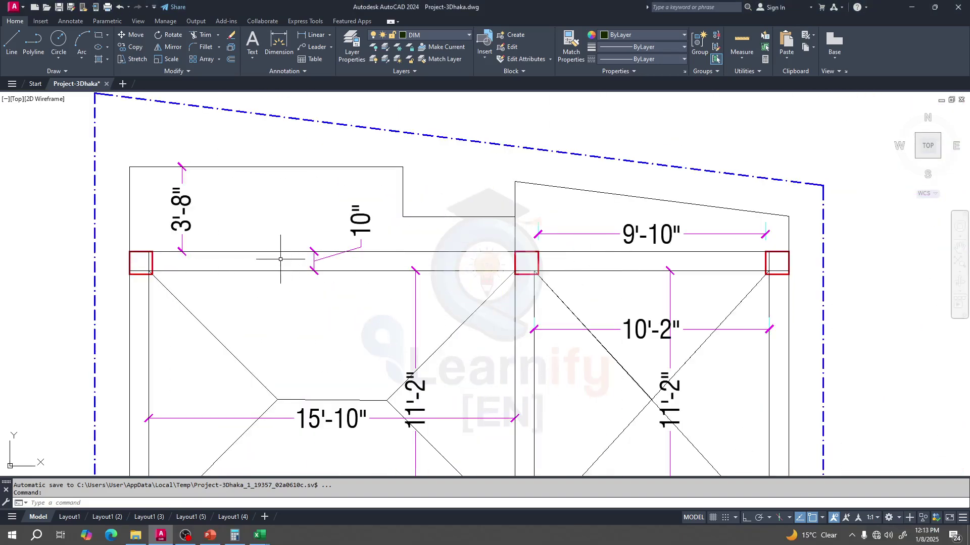
scroll(533, 267, down, 4)
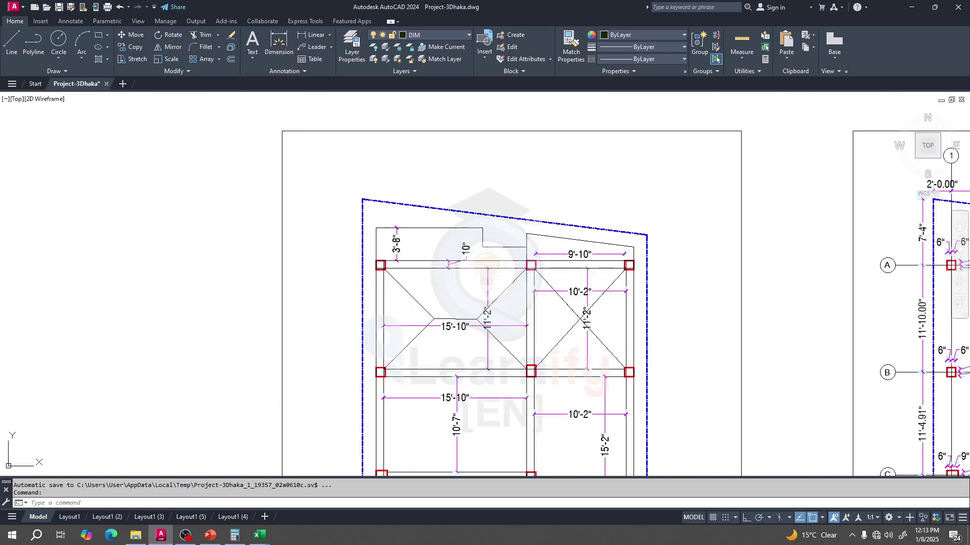
drag(533, 267, 476, 256)
Return to the FXL9. Beam Moment Calculation workbook in Excel and compare its sheets for the different span counts, finishing on For 2 Span.
mouse_move(260, 534)
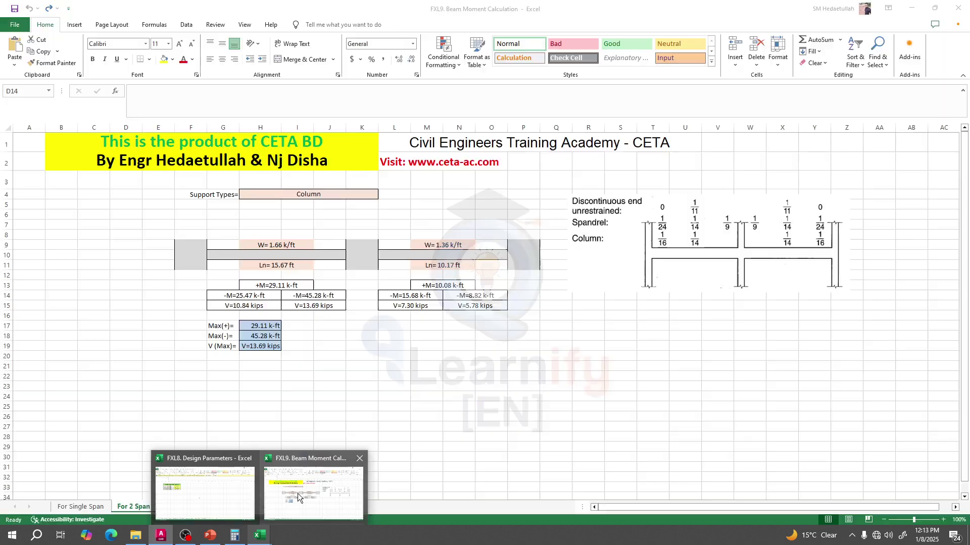
click(331, 479)
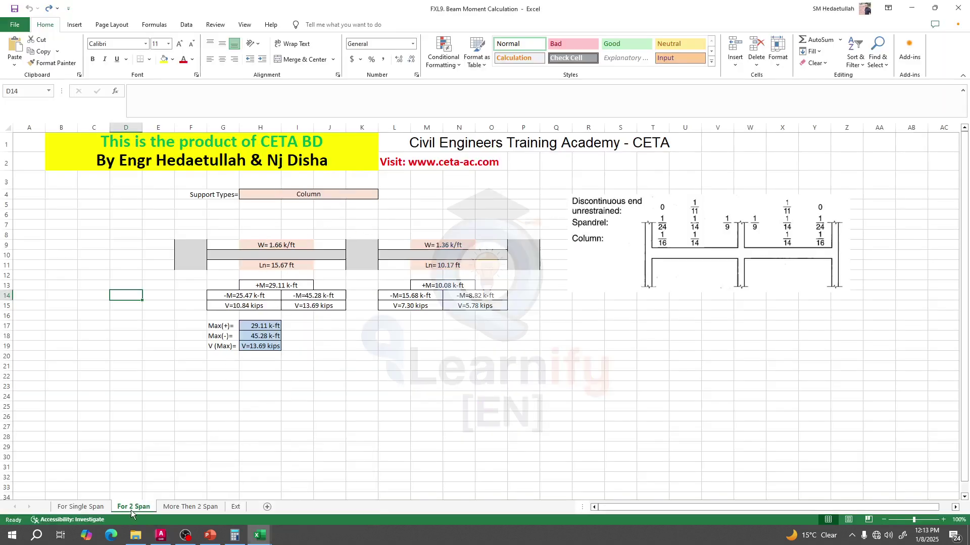
click(81, 506)
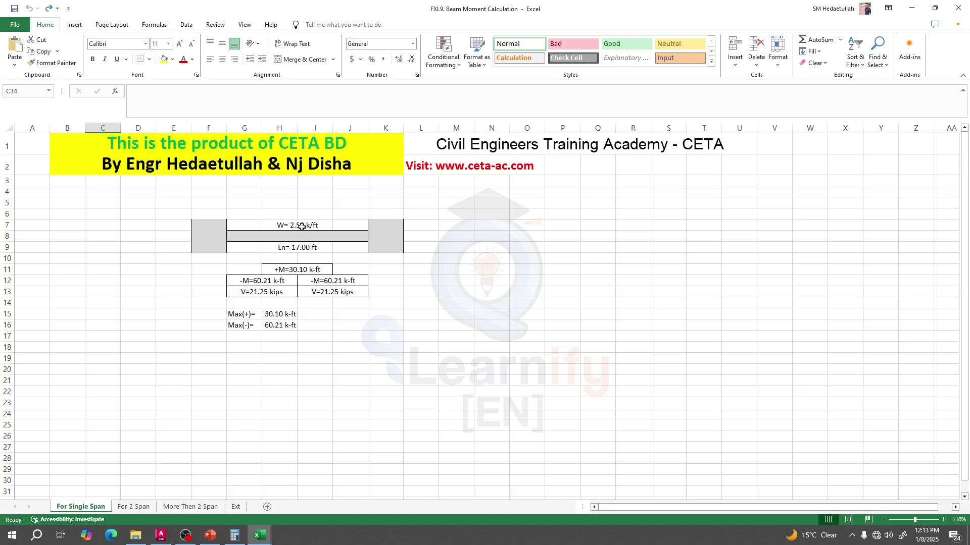
click(182, 507)
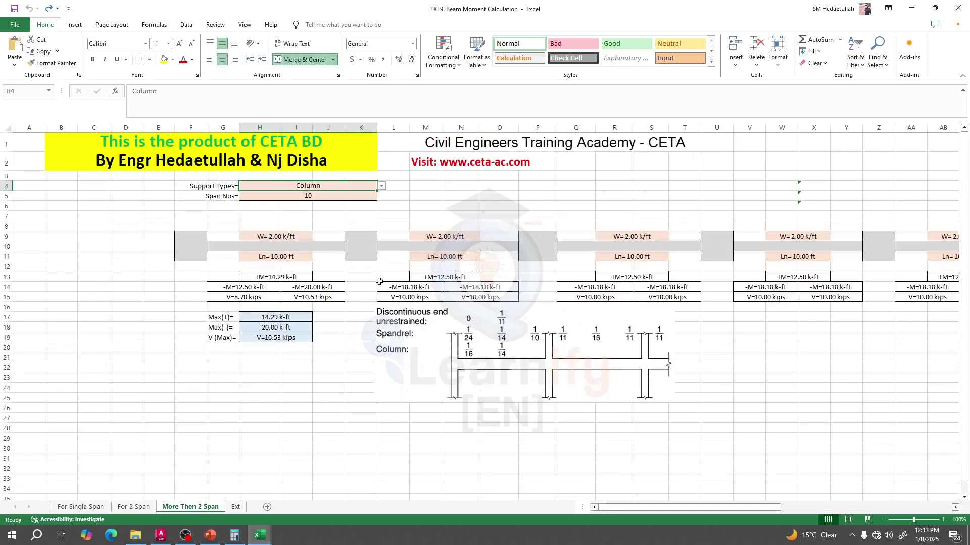
click(140, 507)
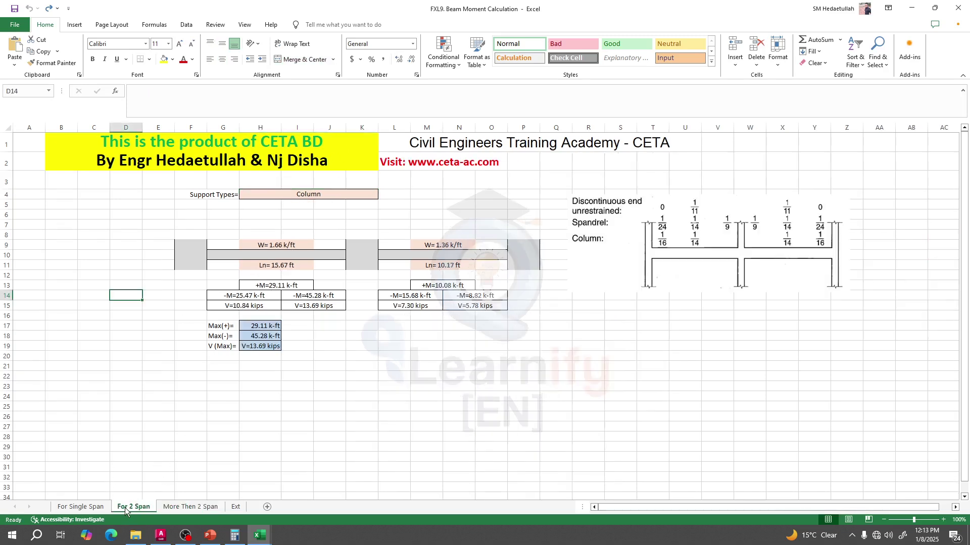
Set the support type to Column on the For 2 Span sheet.
click(342, 196)
click(383, 195)
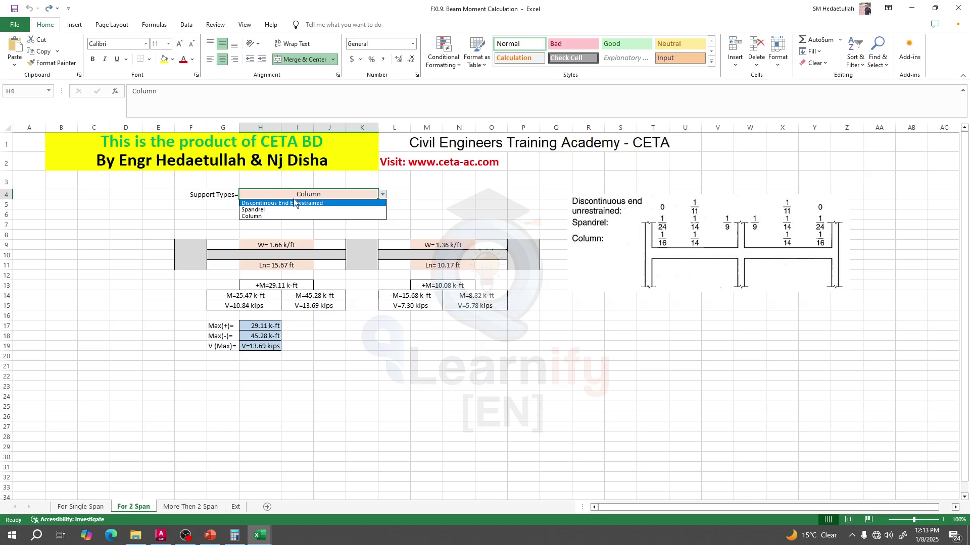
click(296, 216)
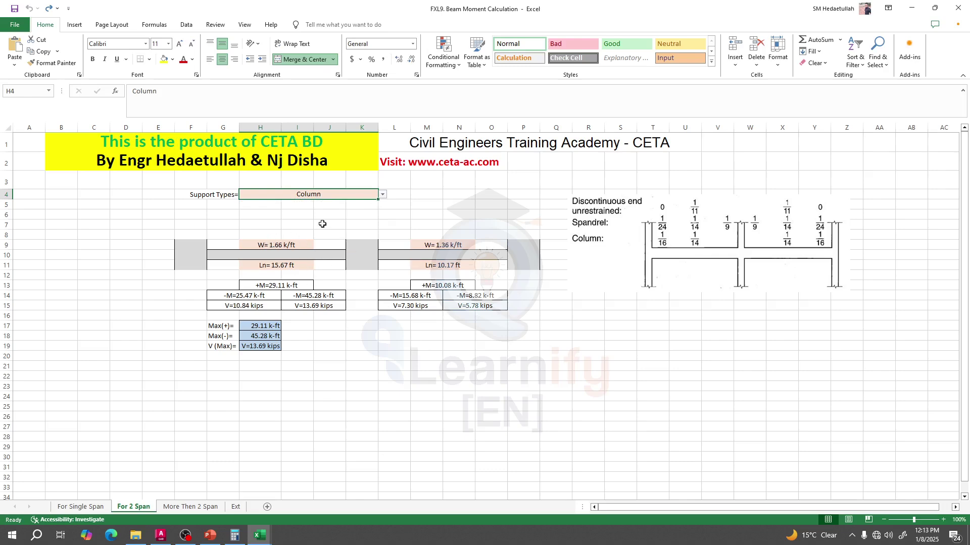
Set the number of spans to 3 on the More Then 2 Span sheet.
click(197, 507)
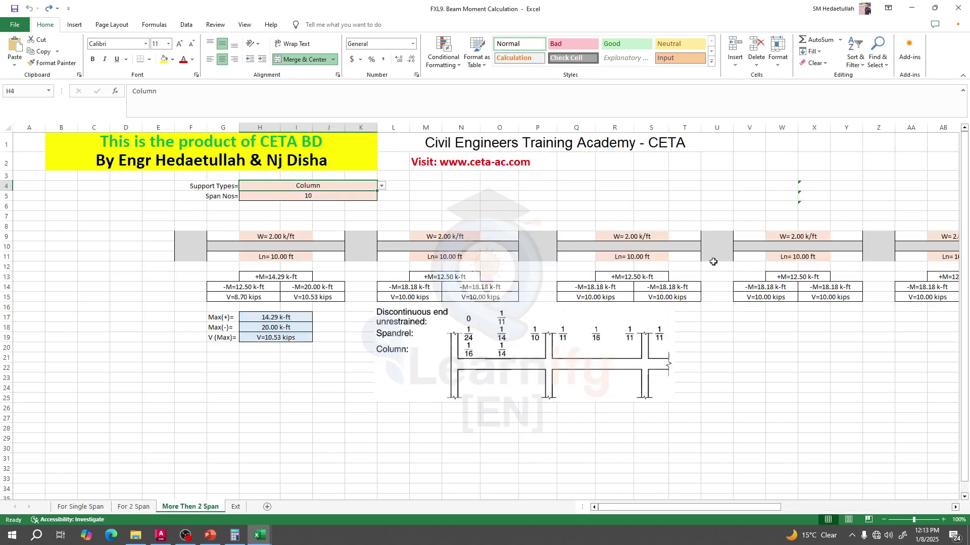
click(316, 199)
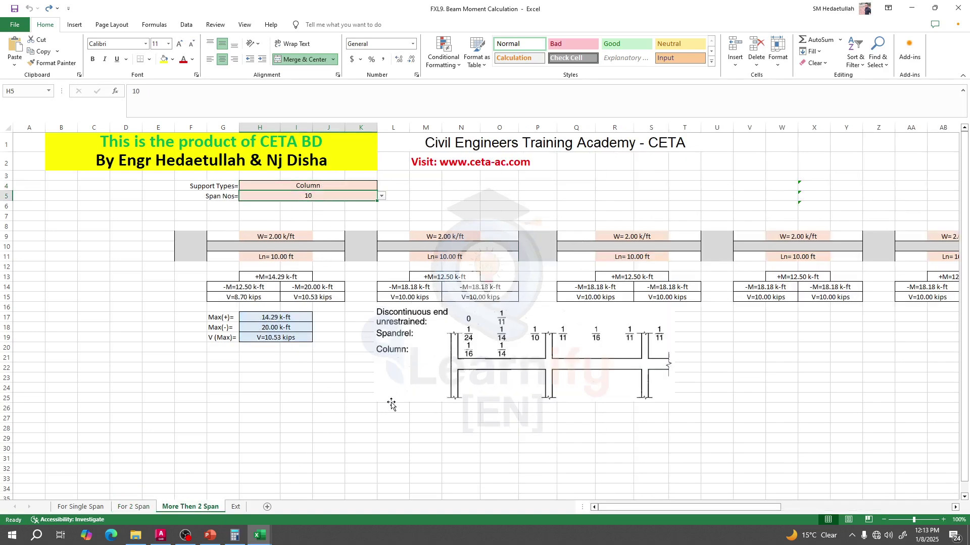
text(3)
key(Return)
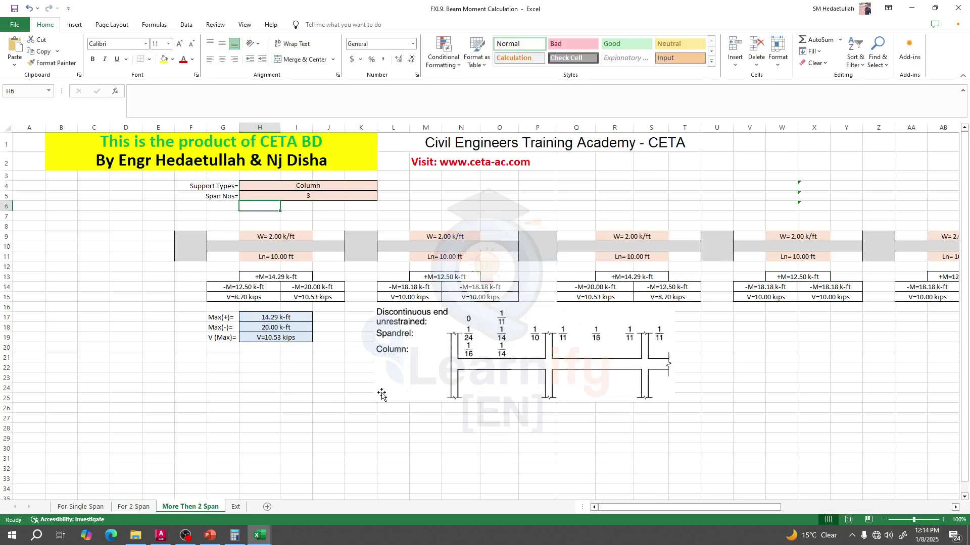
click(309, 199)
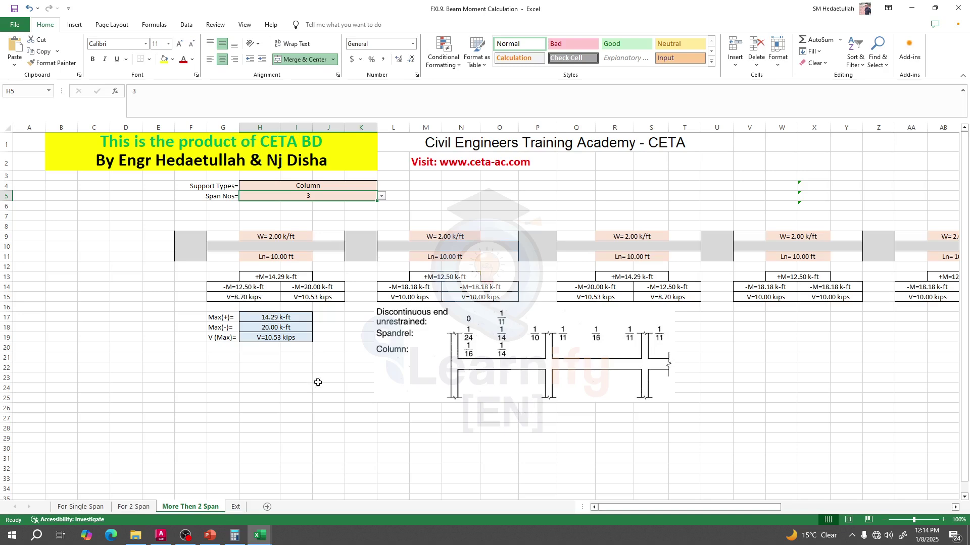
Check the load W and clear length Ln entered for the first span on the For 2 Span sheet.
click(137, 507)
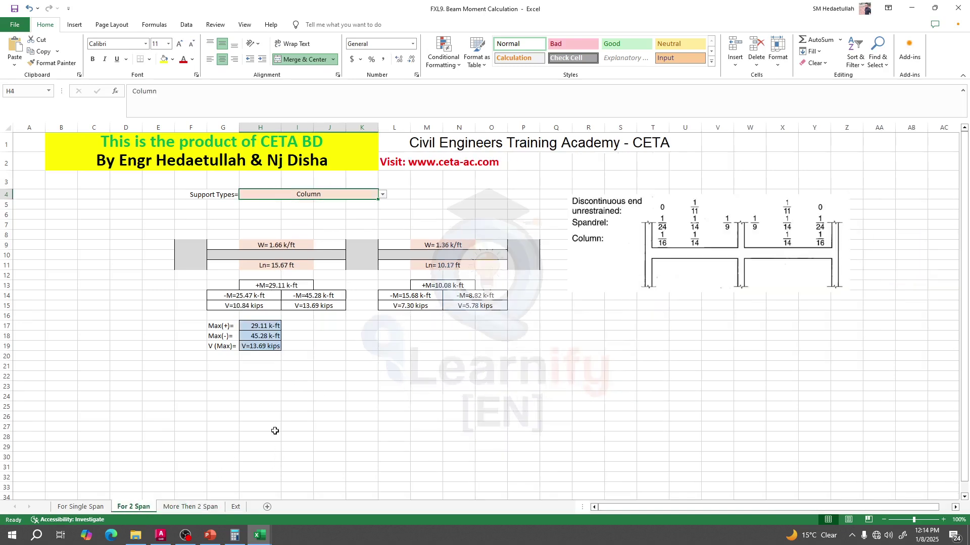
click(264, 246)
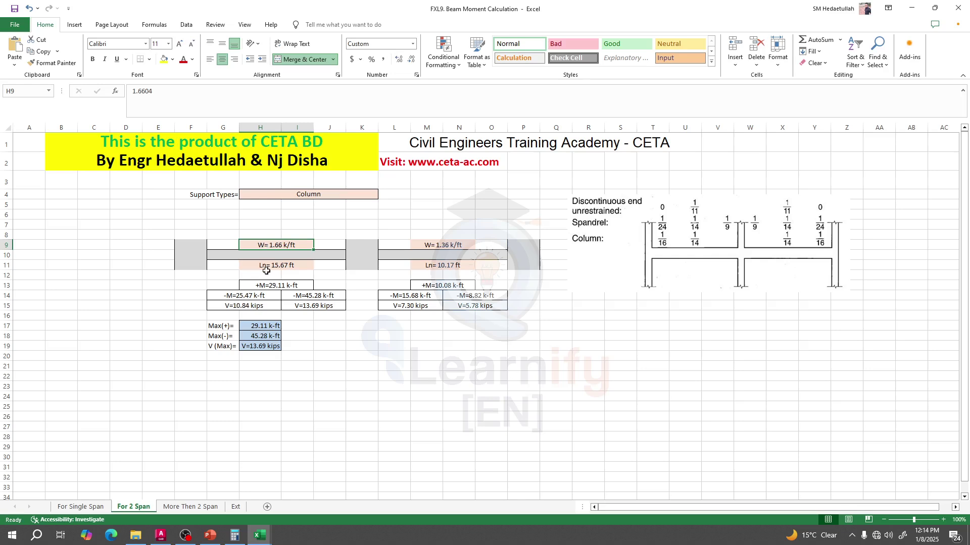
click(329, 417)
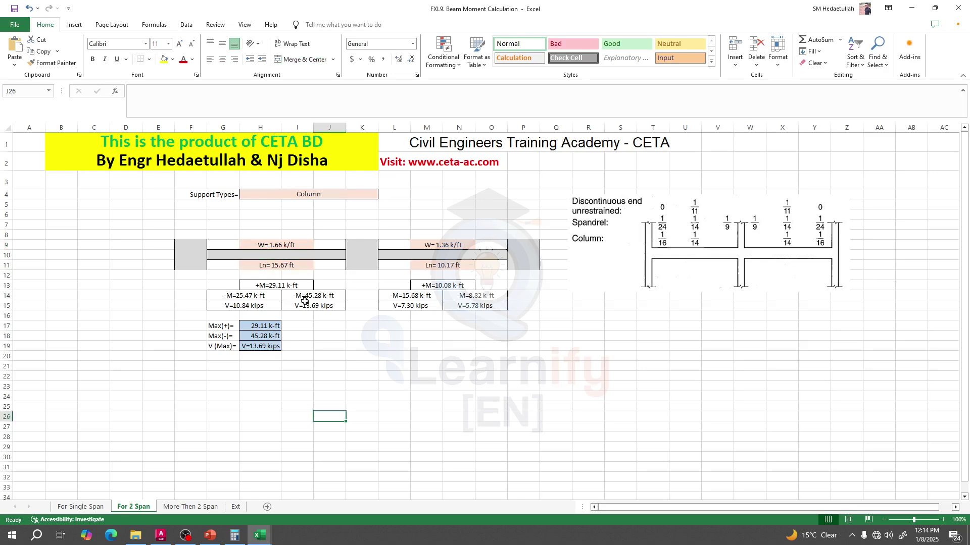
click(273, 264)
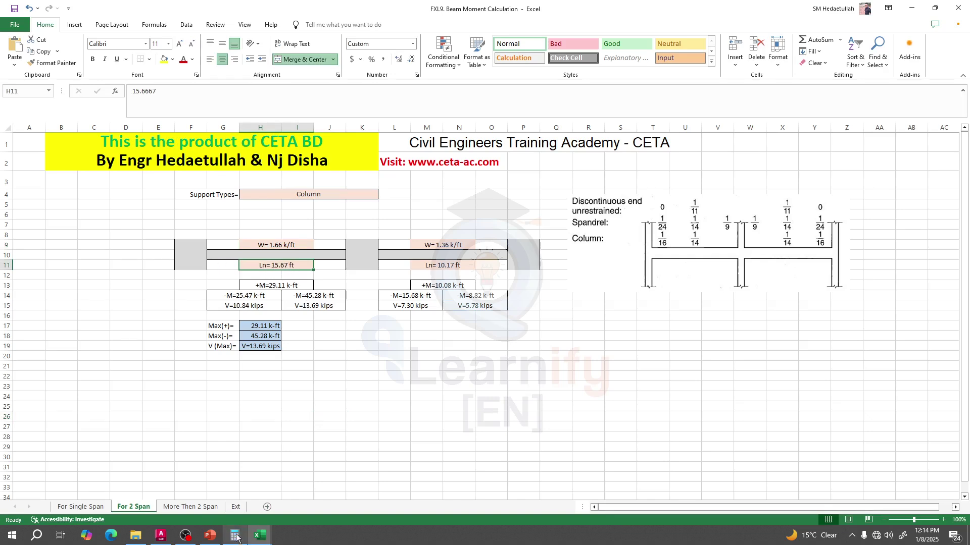
Switch to AutoCAD and read the clear length of the topmost beam's shorter span in the floor plan.
click(164, 542)
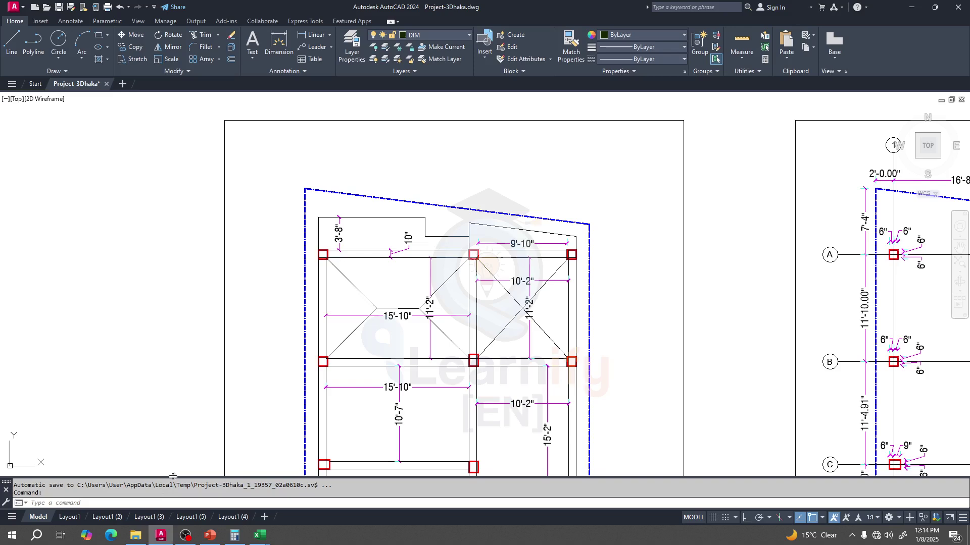
scroll(382, 272, up, 2)
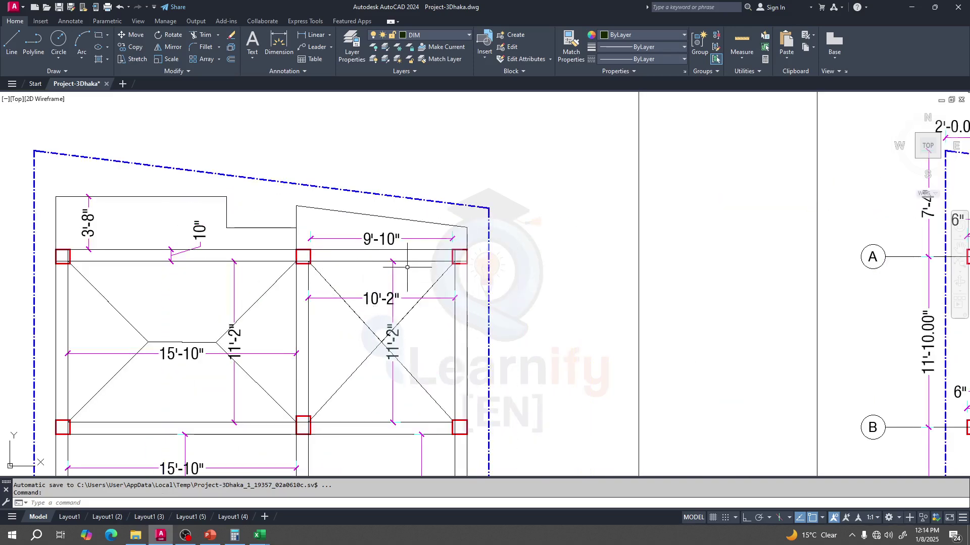
scroll(404, 260, up, 4)
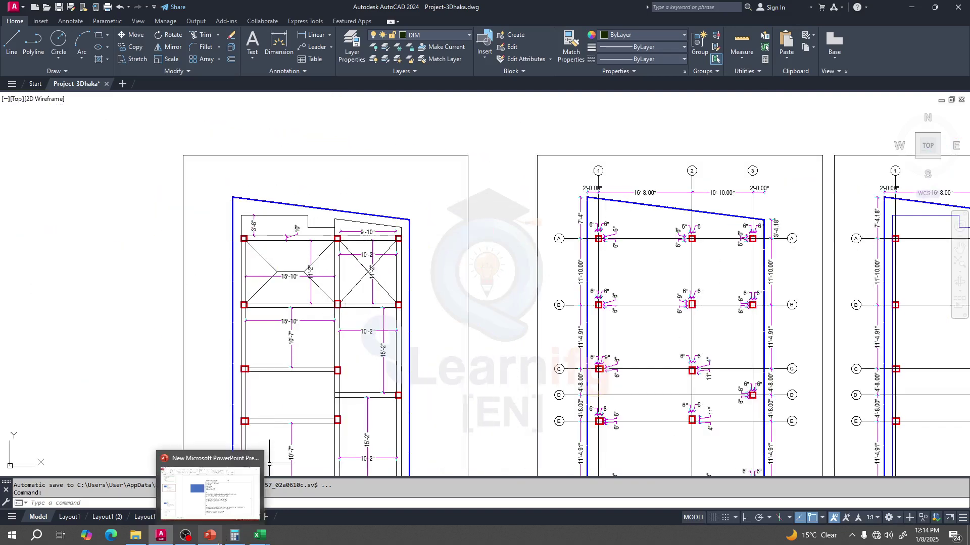
Switch back to the beam moment workbook in Excel and set the second span's clear length Ln to 9.833 ft.
mouse_move(258, 539)
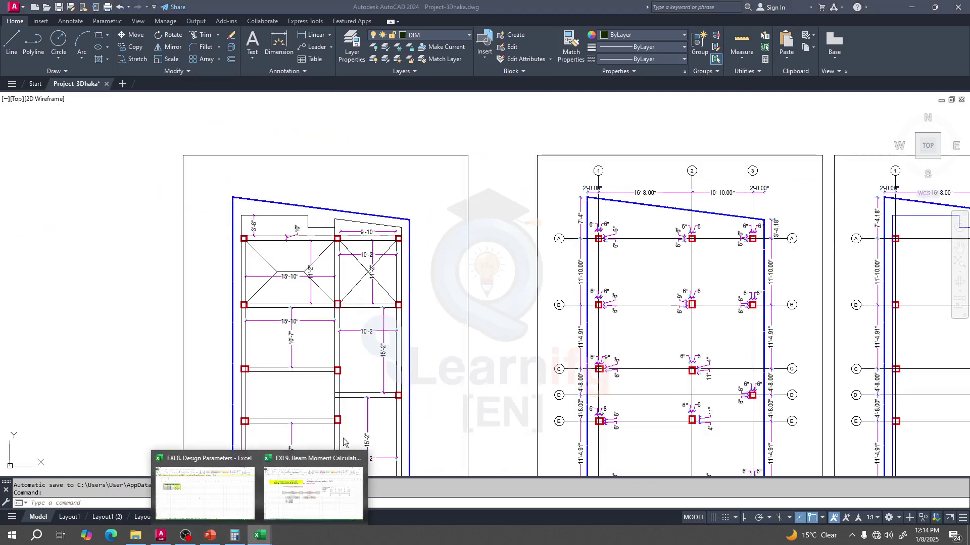
mouse_move(221, 496)
click(313, 494)
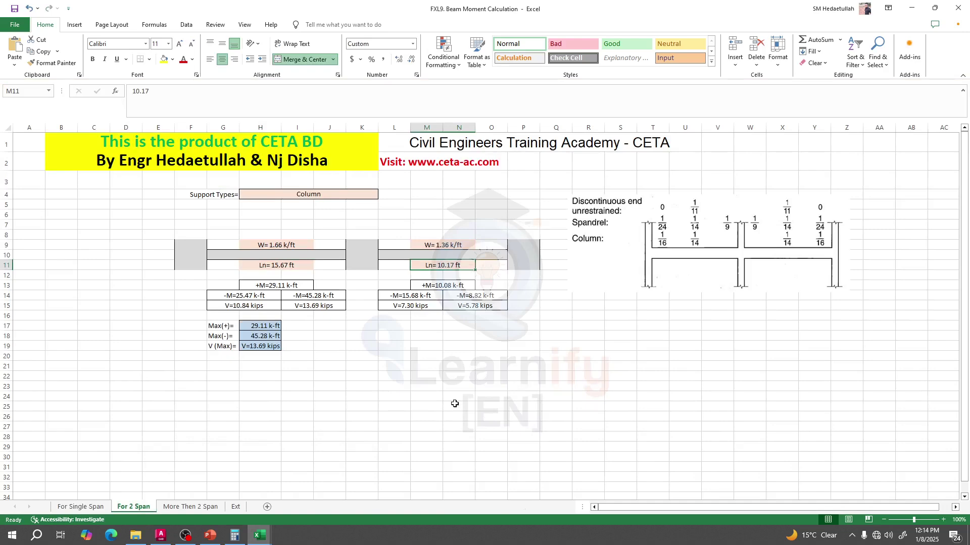
text(9.833)
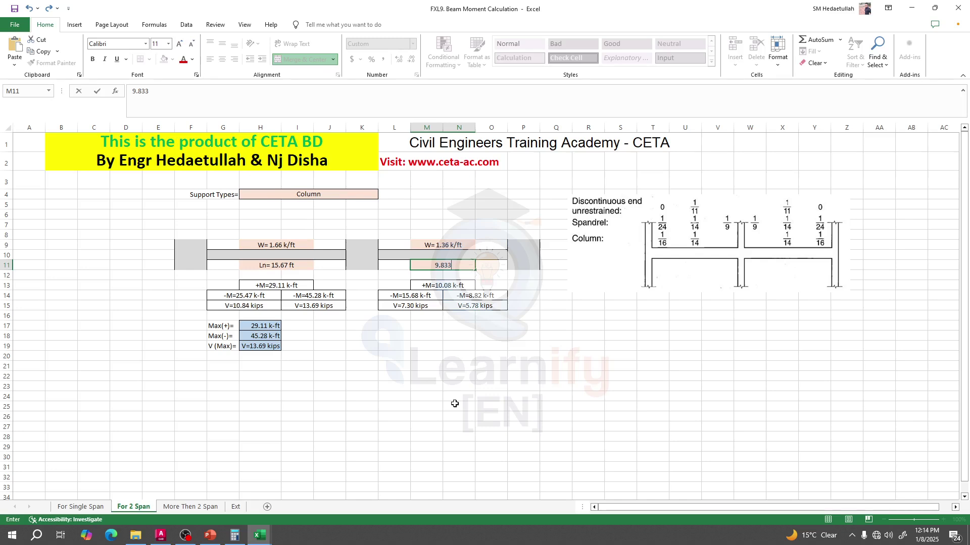
key(Return)
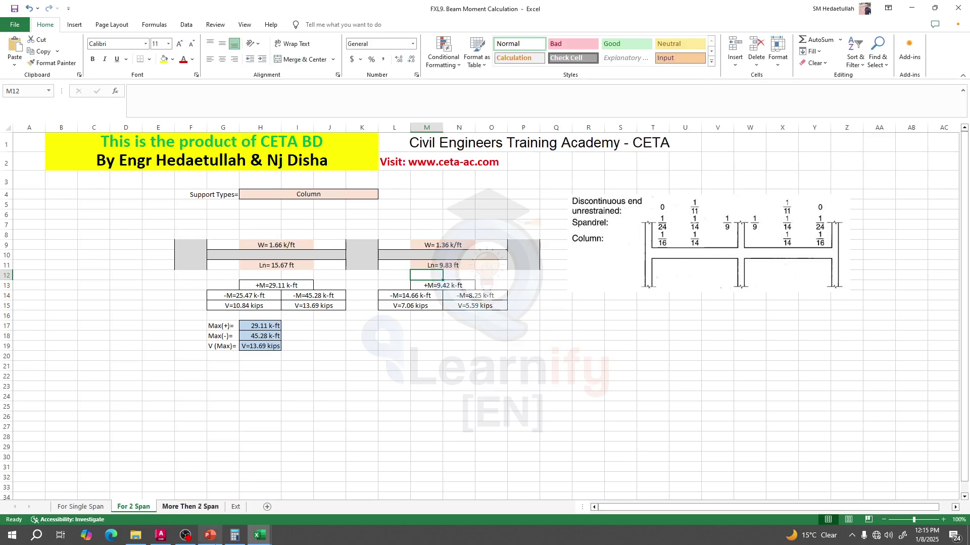
Switch to PowerPoint to check the beam load notes and return to the beam moment workbook in Excel.
mouse_move(237, 536)
click(214, 491)
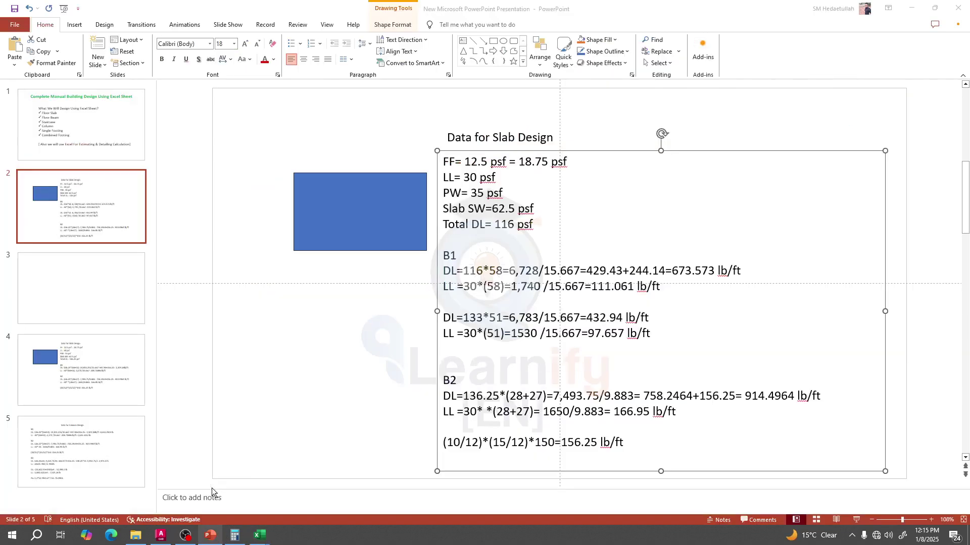
mouse_move(260, 535)
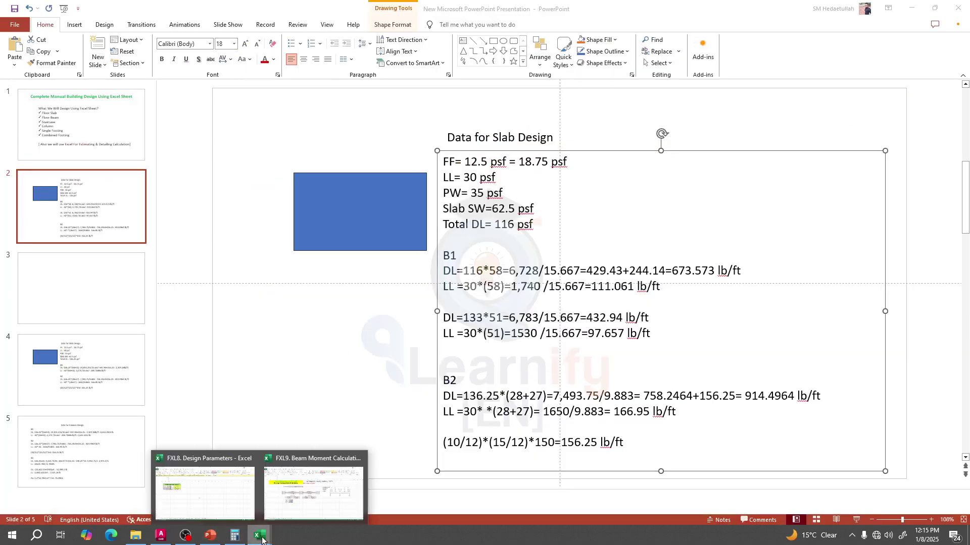
click(305, 476)
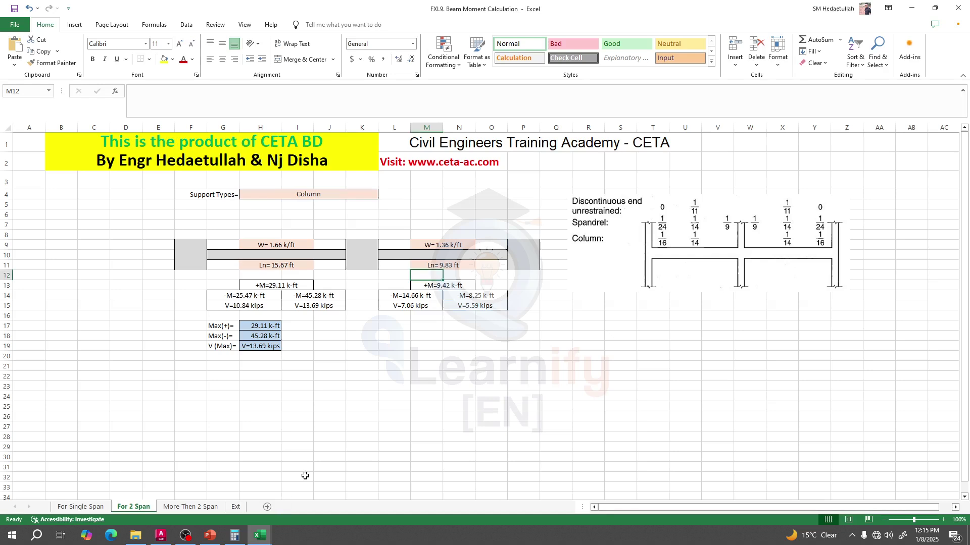
On the Ext sheet, choose USD as the design type for the load calculation.
click(235, 508)
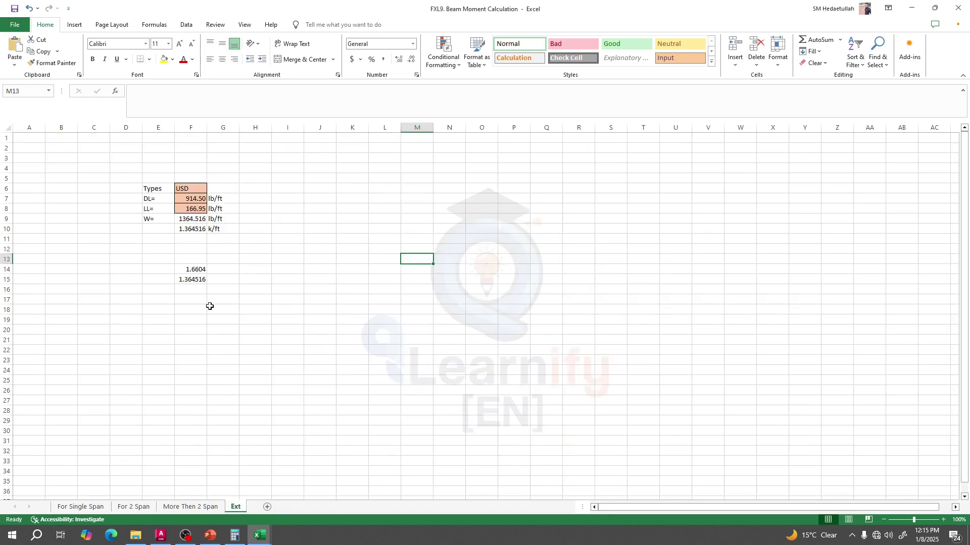
click(193, 189)
click(213, 189)
key(Down)
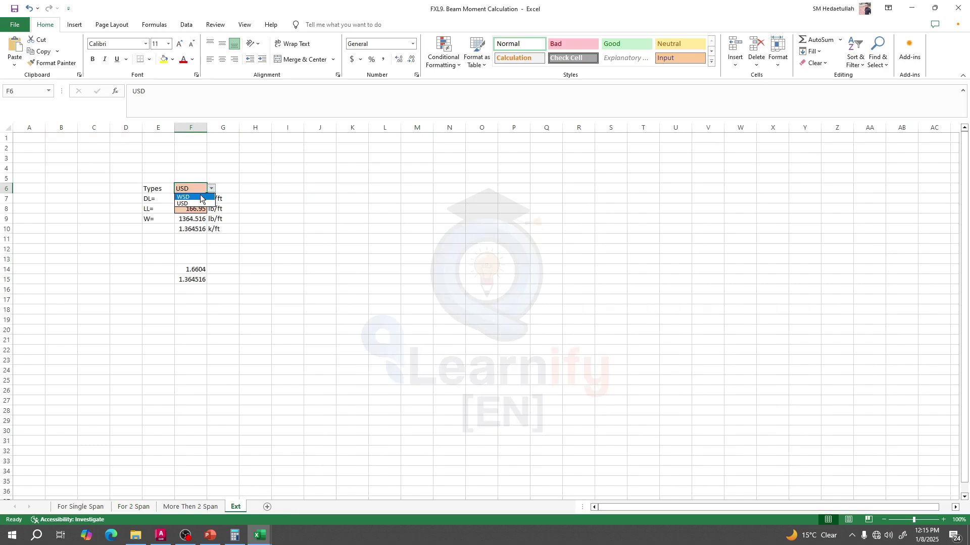
key(Return)
click(213, 189)
click(195, 199)
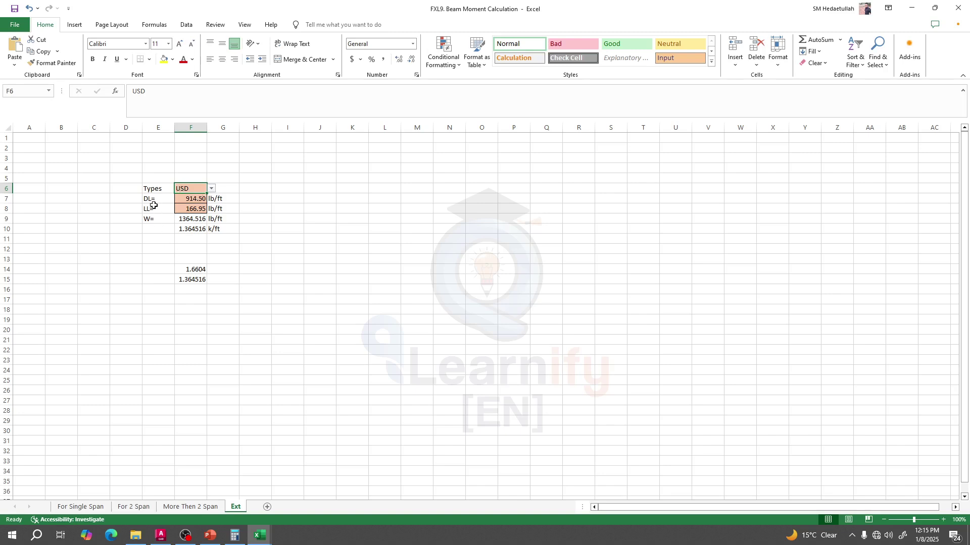
Check the DL and LL input cells of the load calculation on the Ext sheet.
click(189, 198)
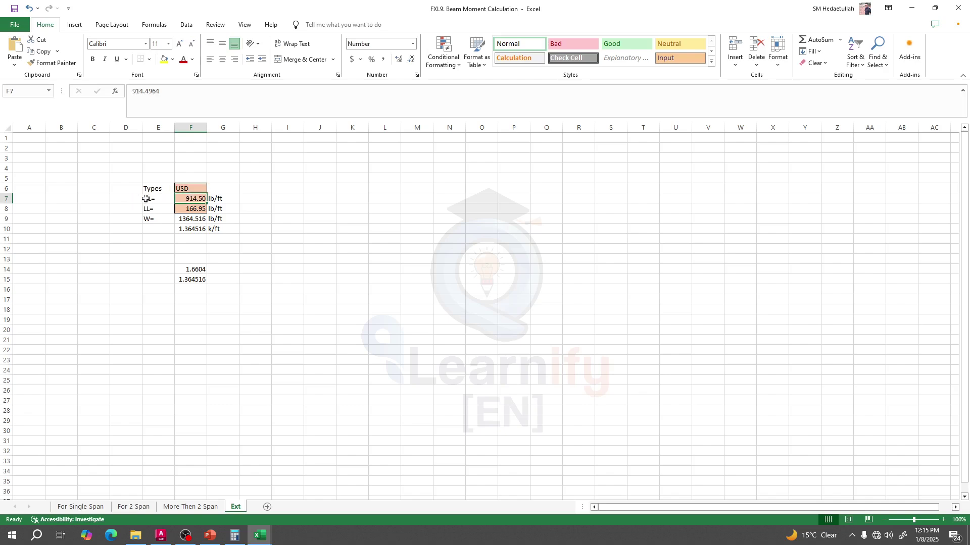
click(186, 209)
click(192, 199)
Switch to the PowerPoint load notes, place Calculator beside them so B1's loads stay readable, and clear its previous result.
click(210, 506)
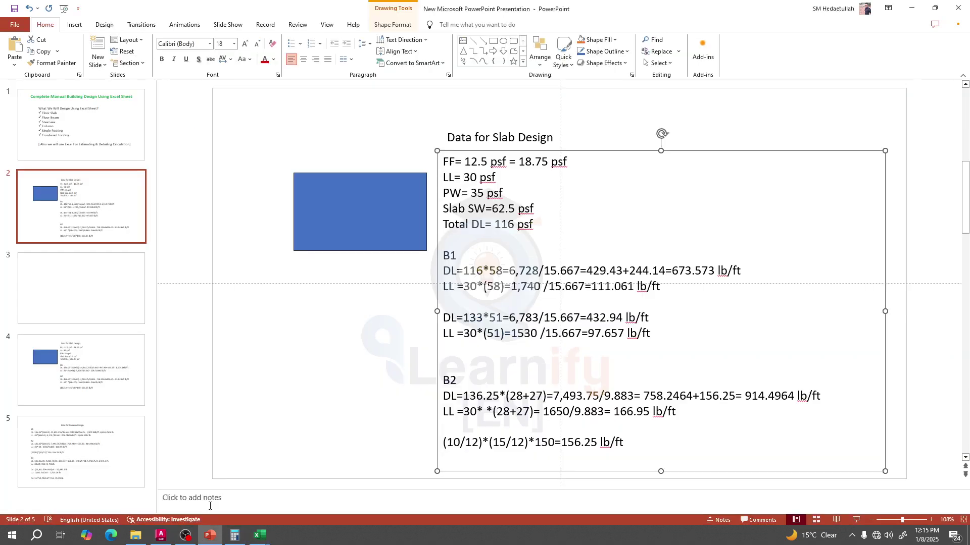
mouse_move(258, 543)
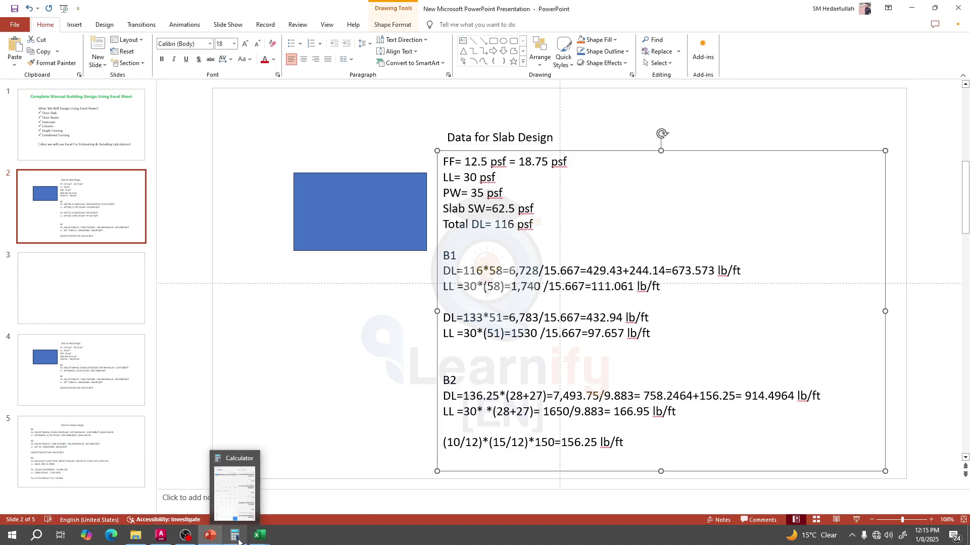
click(238, 539)
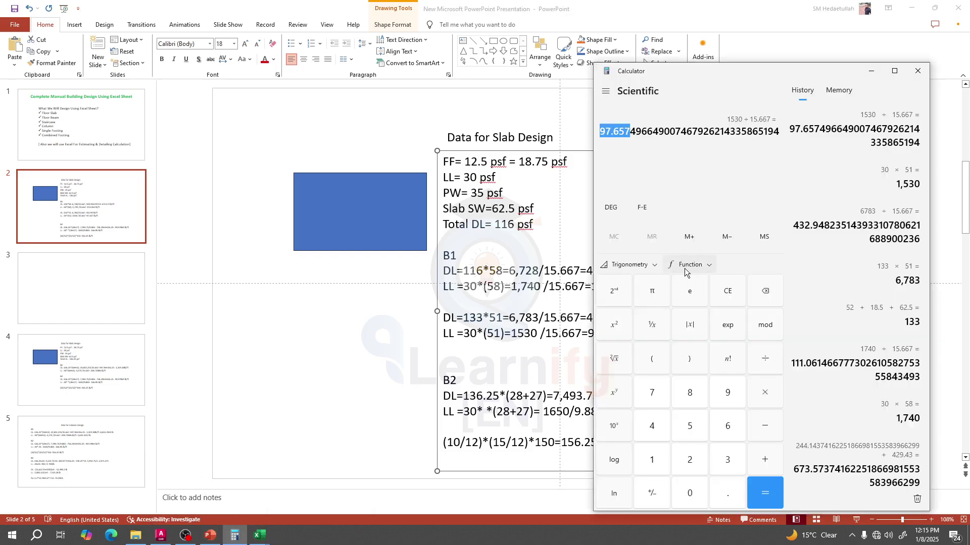
drag(668, 75, 173, 59)
click(207, 154)
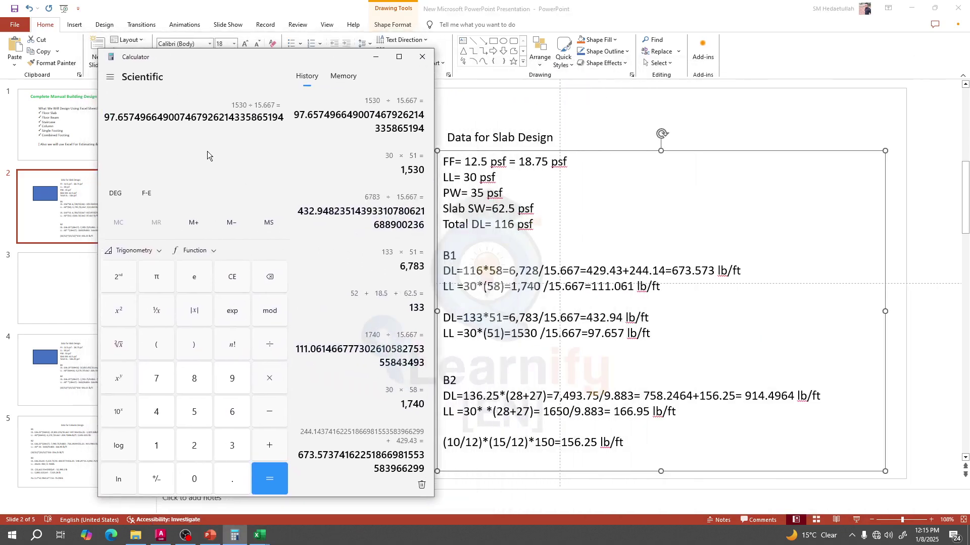
key(Escape)
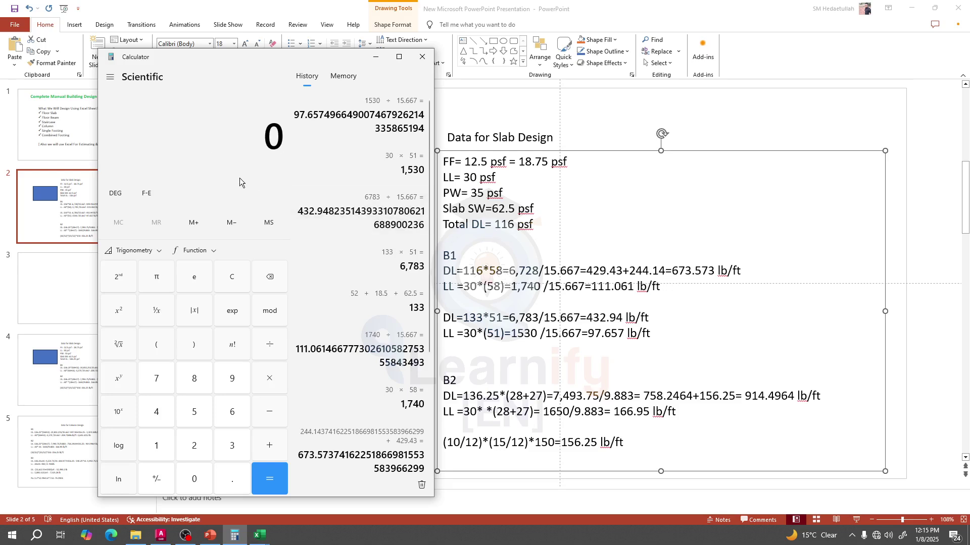
Add B1's two dead loads, 673.573 and 433, in Calculator and copy the sum.
text(673.)
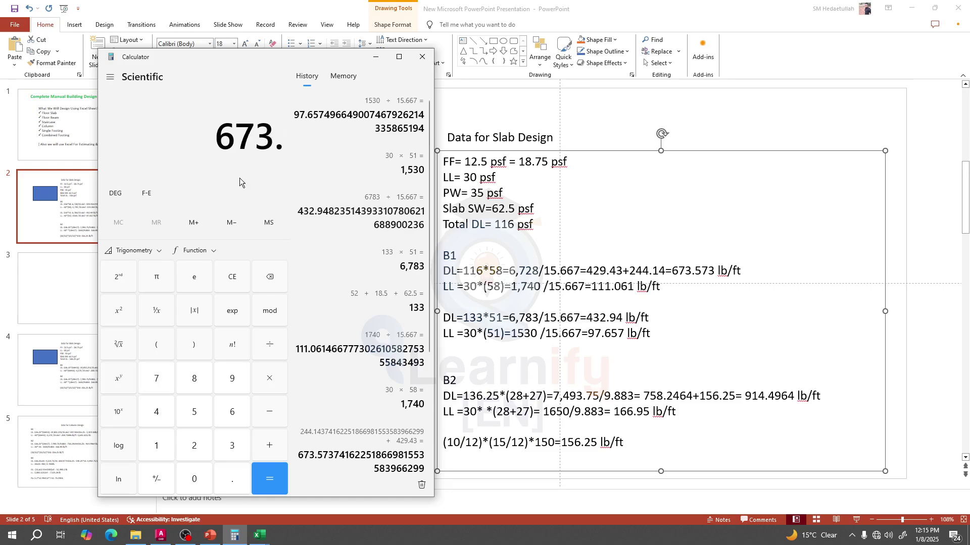
text(5)
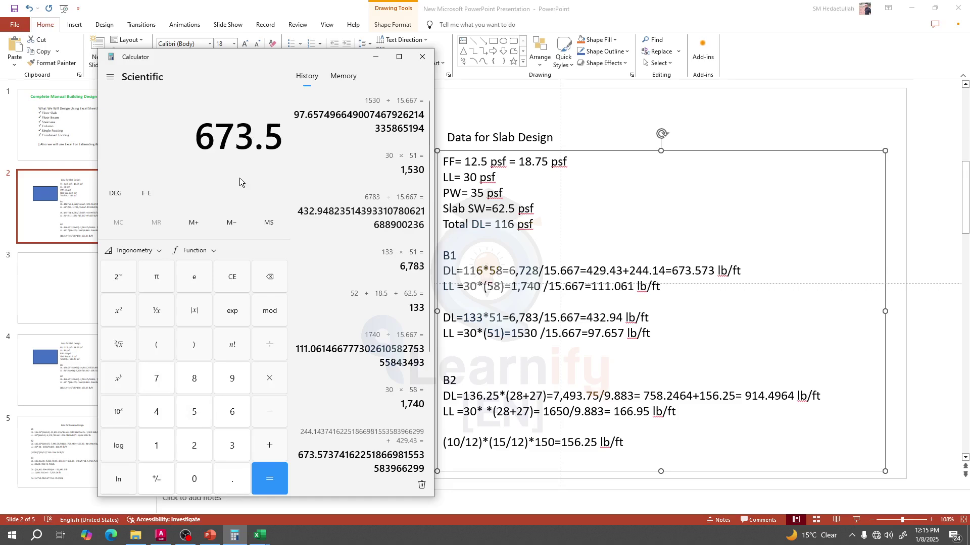
text(73 +)
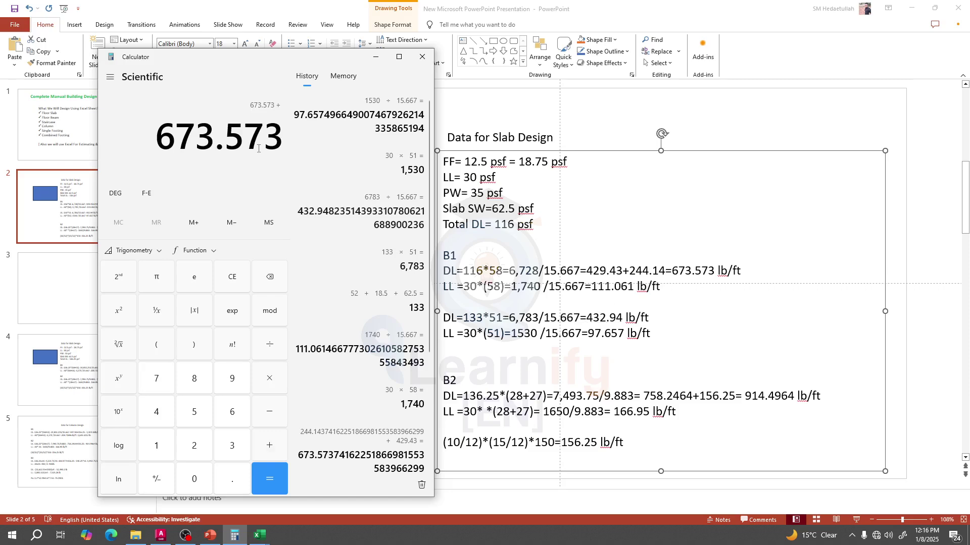
text(433)
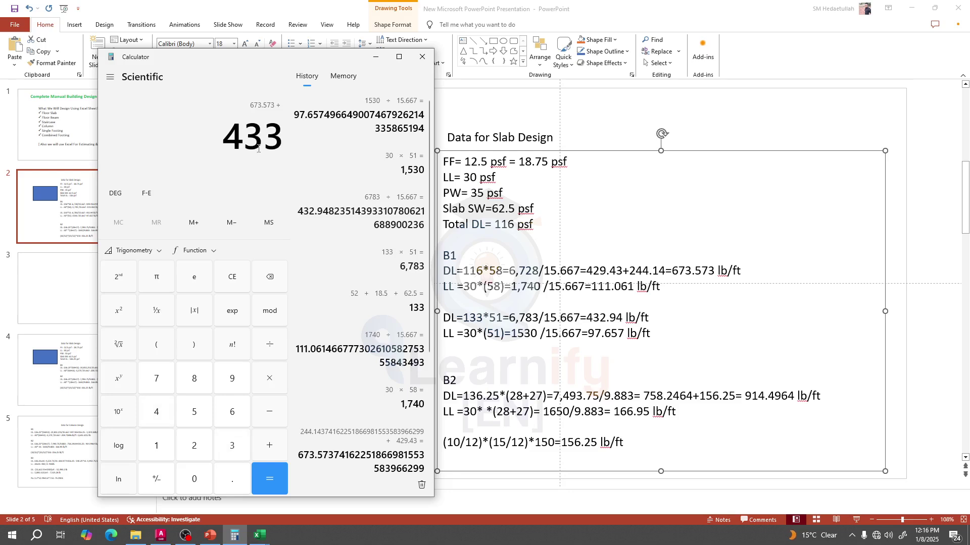
key(Return)
drag(144, 138, 275, 140)
right_click(220, 142)
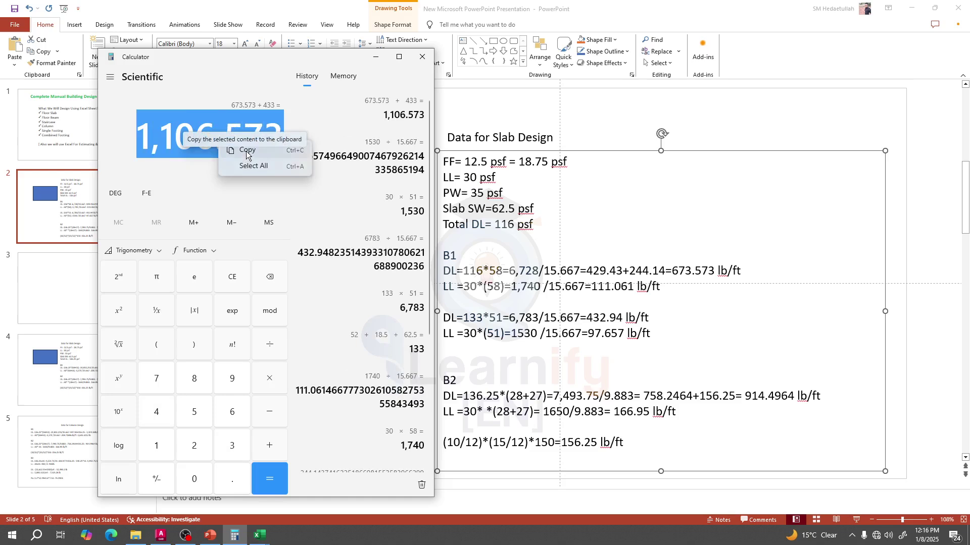
click(246, 151)
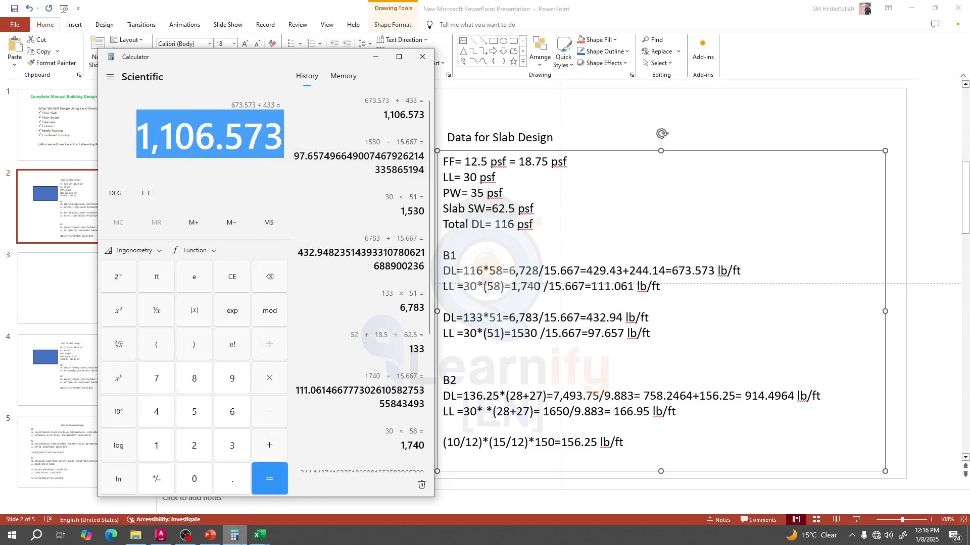
Switch back to the beam moment workbook in Excel and paste the copied 1,106.573 as the DL value on the Ext sheet.
mouse_move(210, 543)
mouse_move(260, 535)
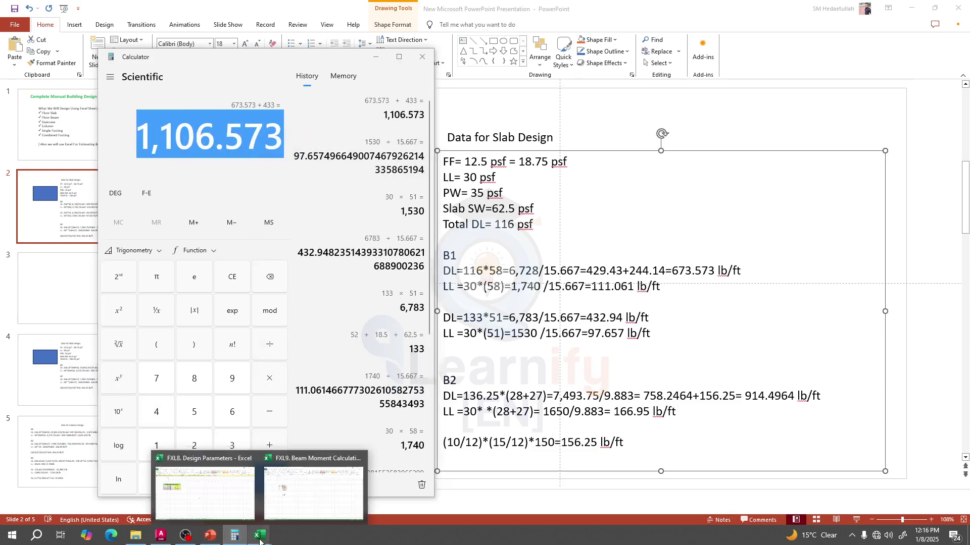
click(285, 508)
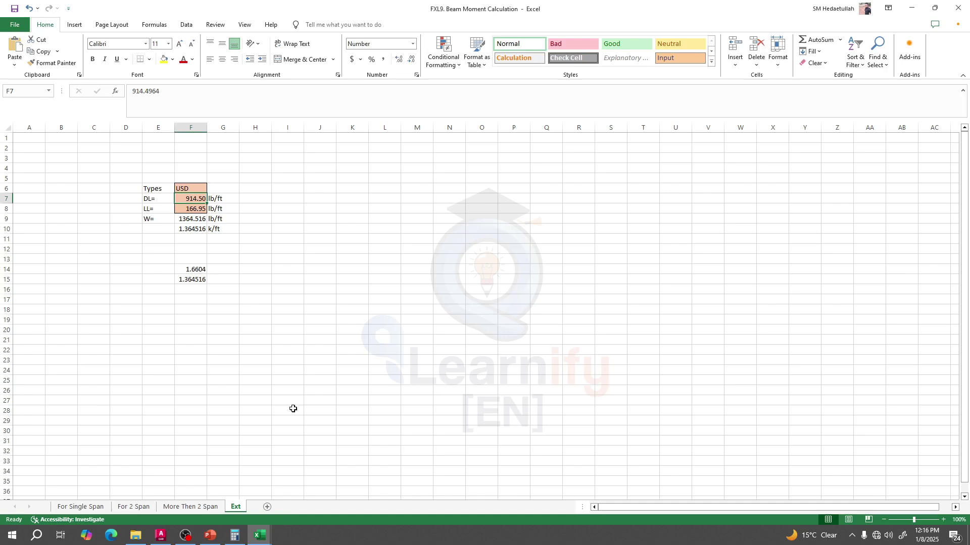
right_click(180, 199)
click(201, 256)
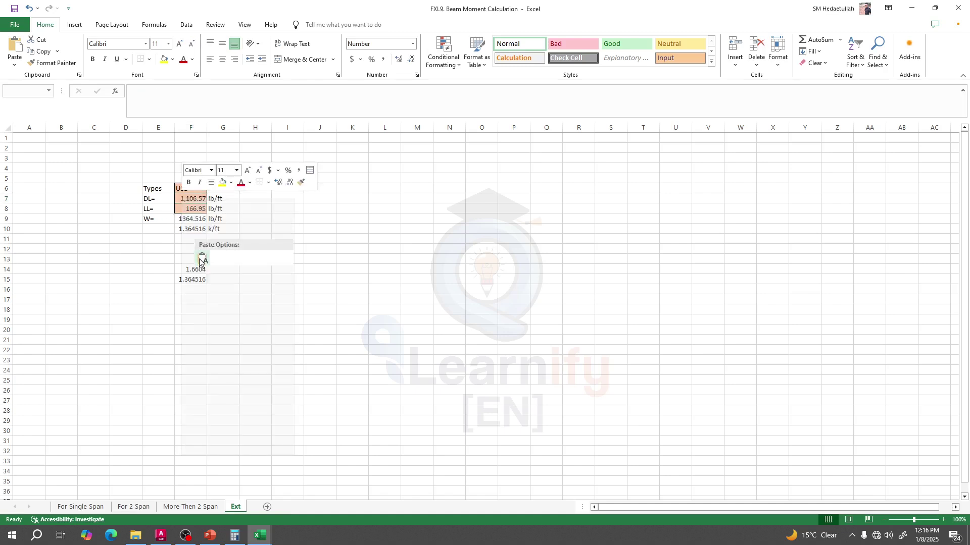
click(194, 349)
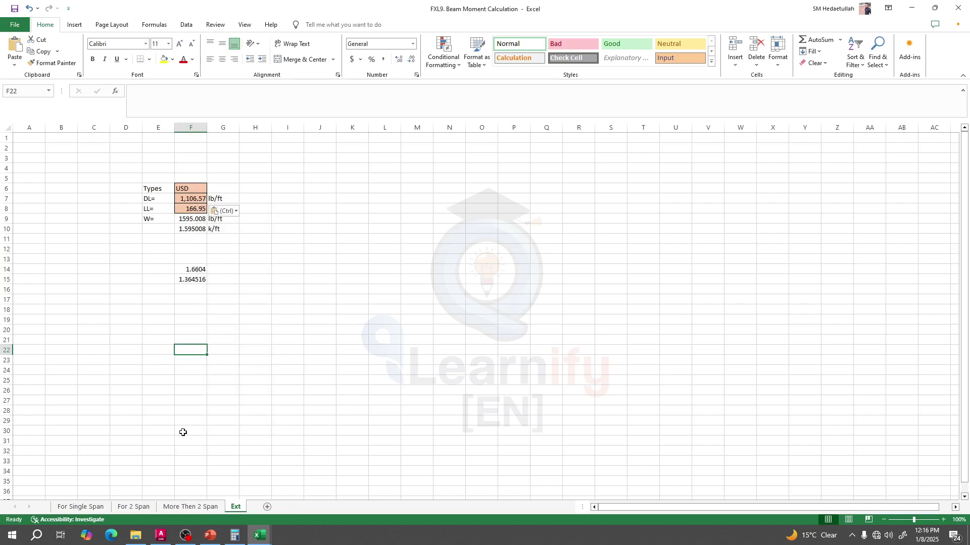
Switch to Calculator over the PowerPoint notes, add 111.657 and 97.657 for B1's live load, and copy the sum.
click(210, 537)
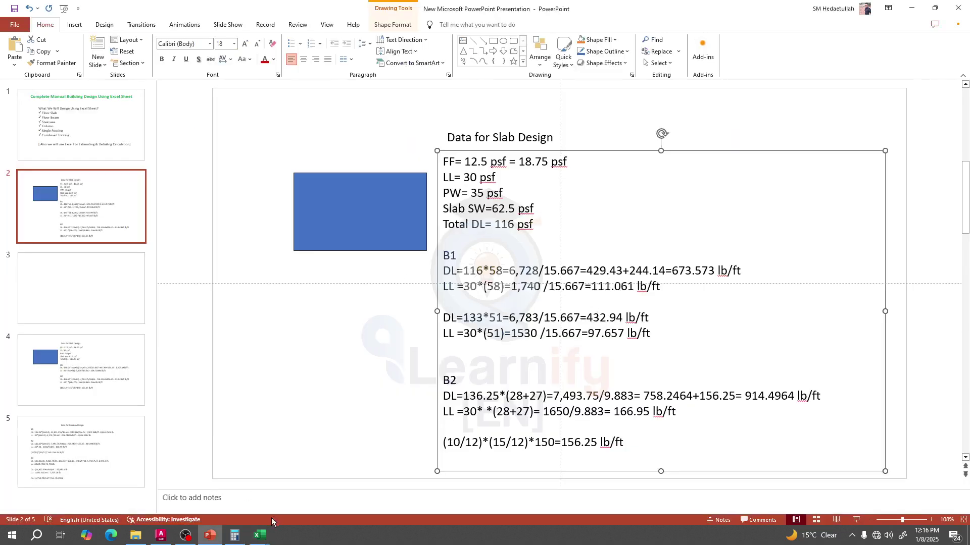
click(235, 535)
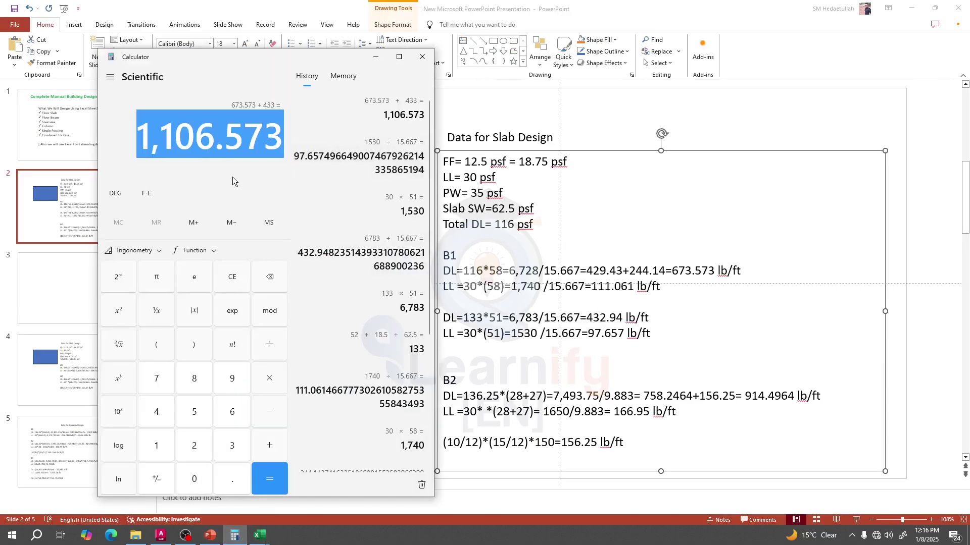
text(111)
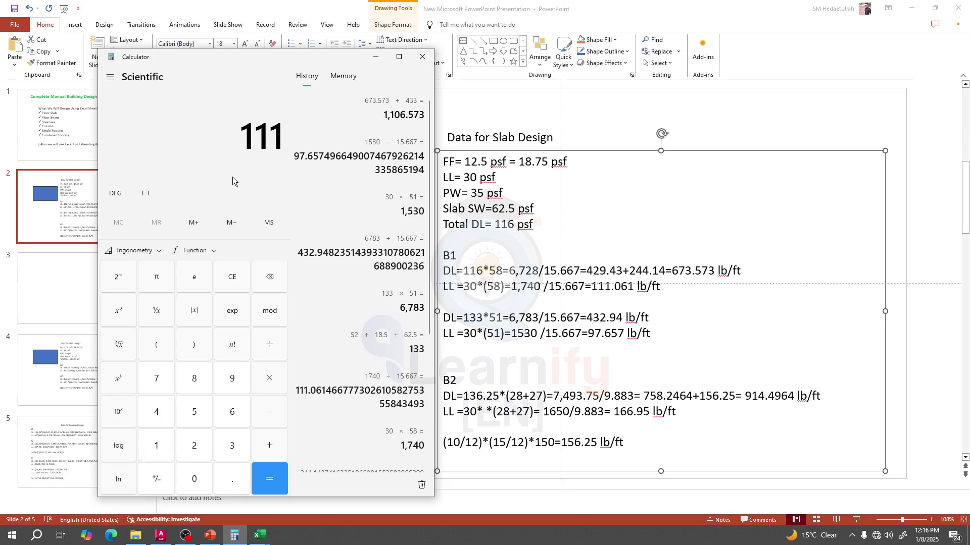
text(.657)
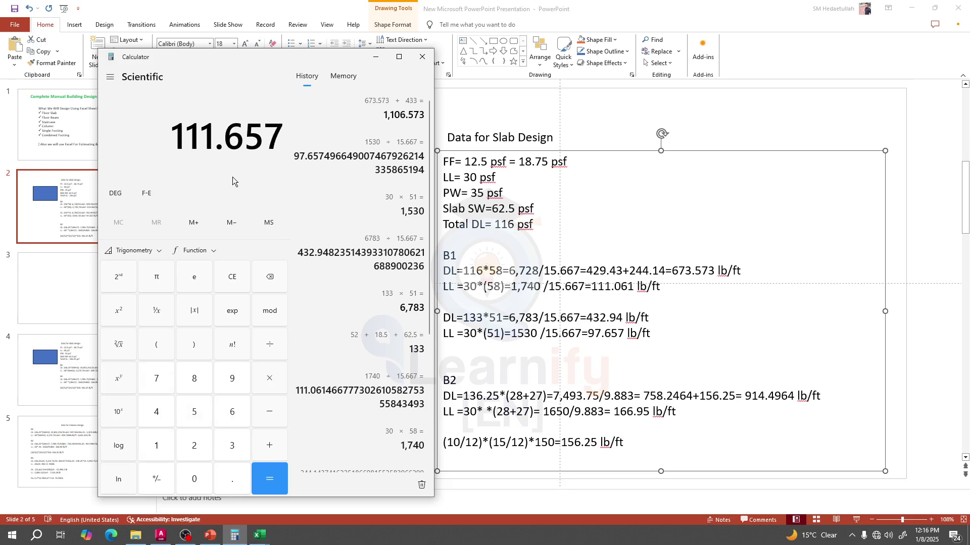
key(plus)
text(97)
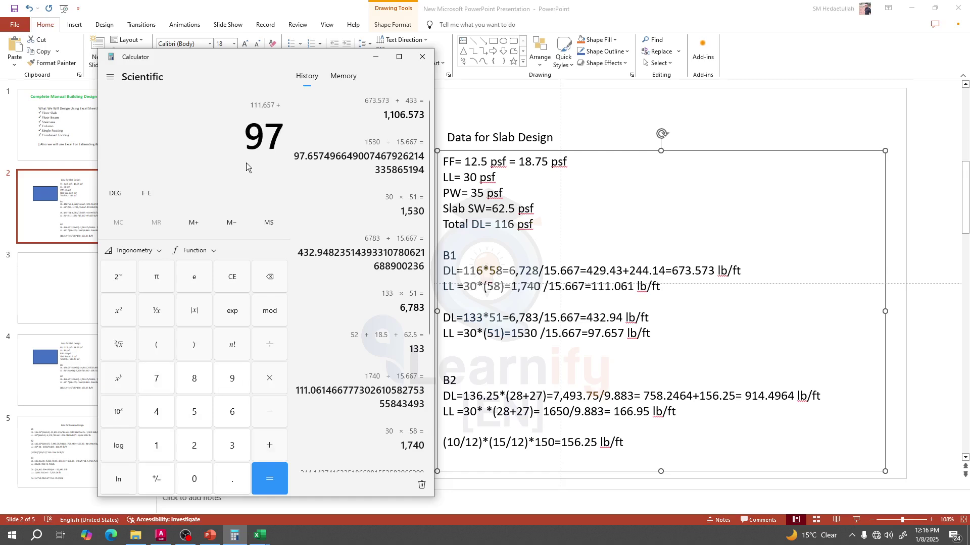
text(.657)
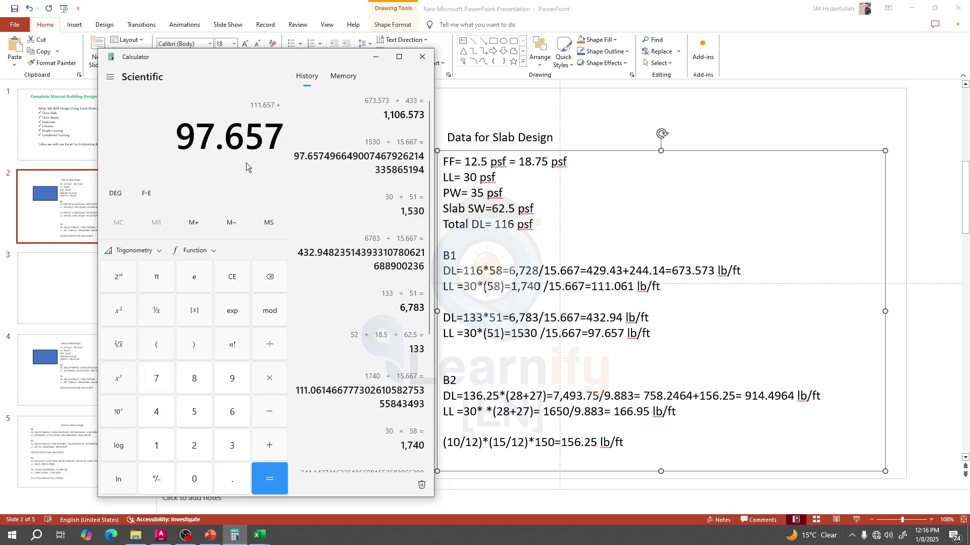
key(Return)
drag(161, 138, 284, 142)
right_click(232, 135)
click(256, 144)
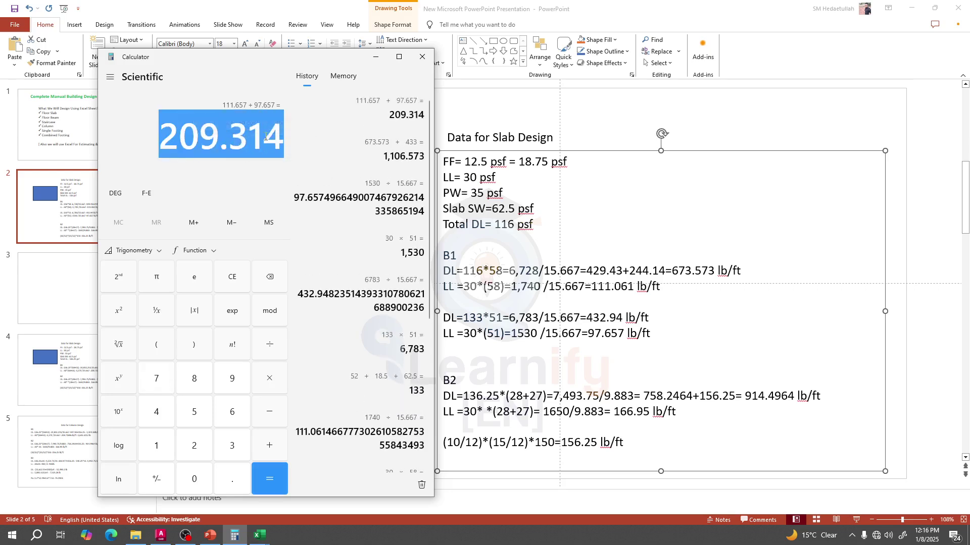
Switch back to the beam moment workbook in Excel and paste the copied 209.314 as the LL value on the Ext sheet.
mouse_move(260, 535)
click(303, 498)
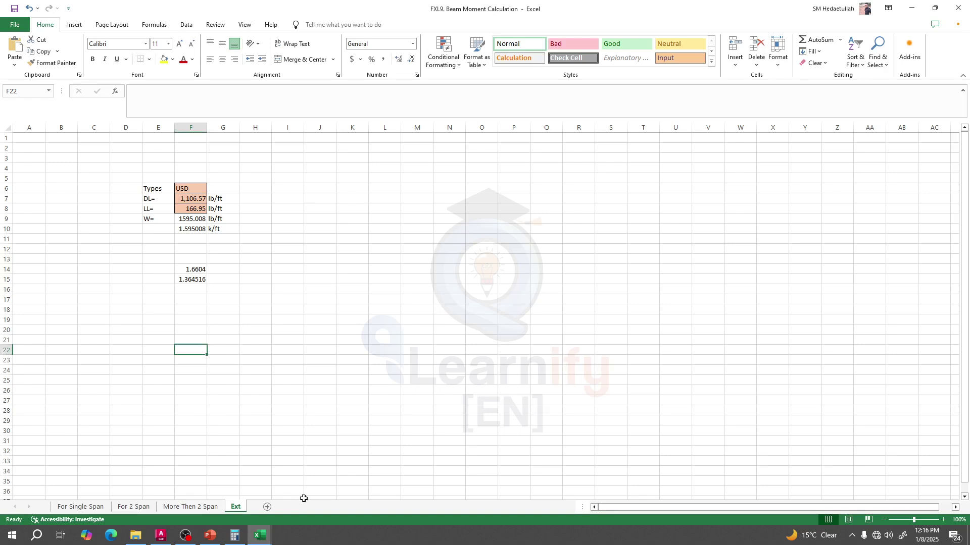
click(192, 205)
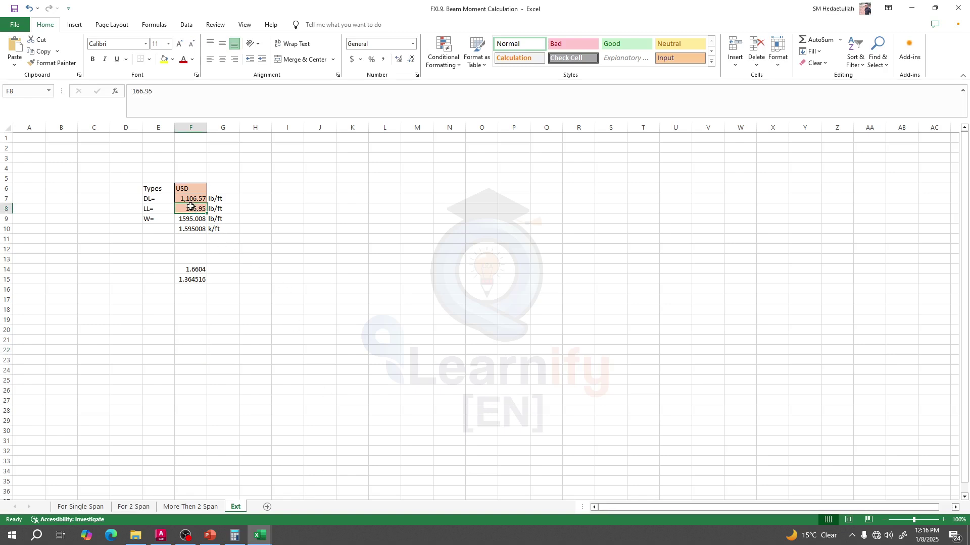
right_click(190, 206)
click(211, 264)
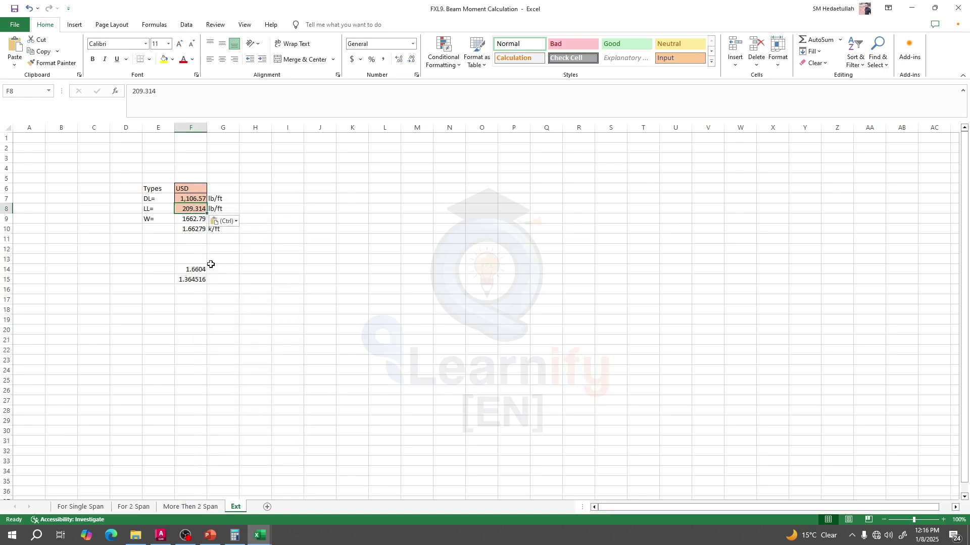
click(246, 368)
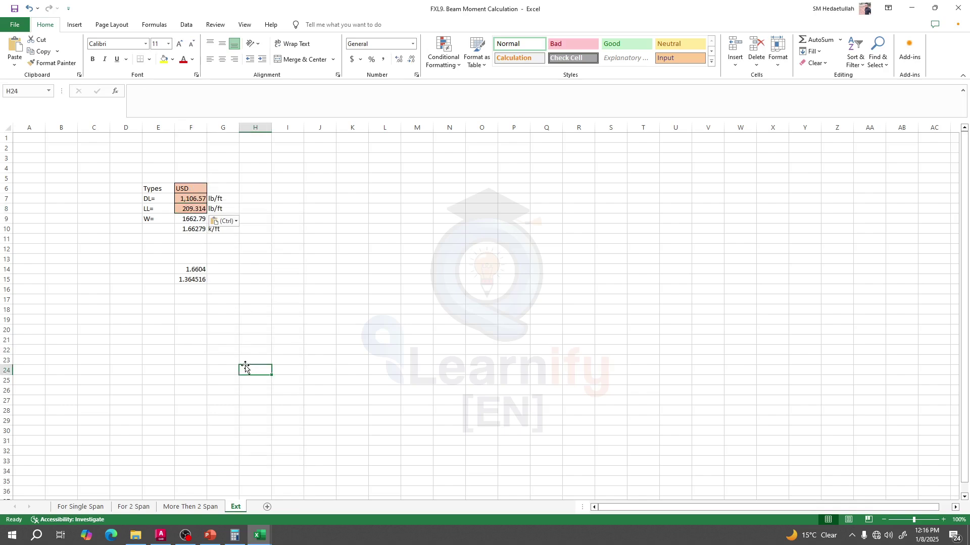
Review the design type and the calculated total load W on the Ext sheet.
click(191, 189)
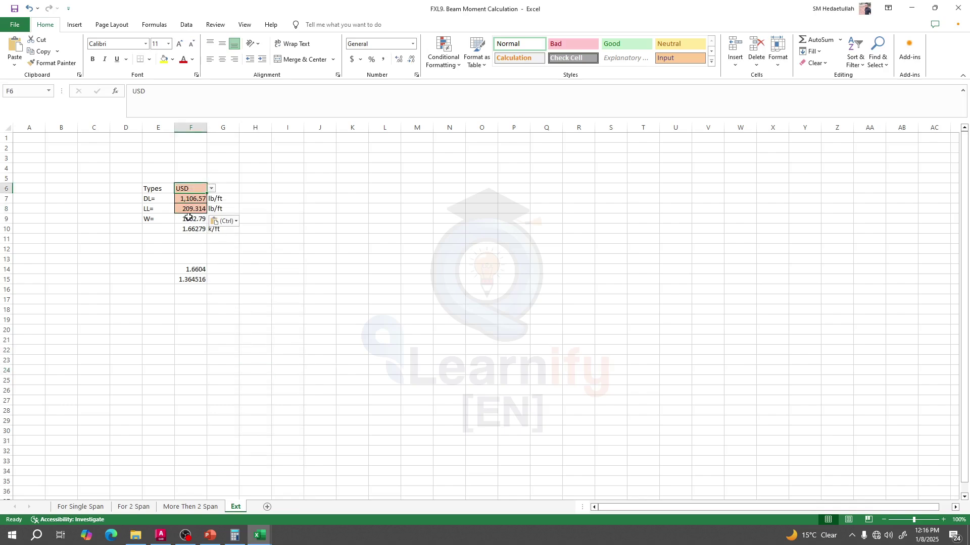
click(228, 339)
click(163, 218)
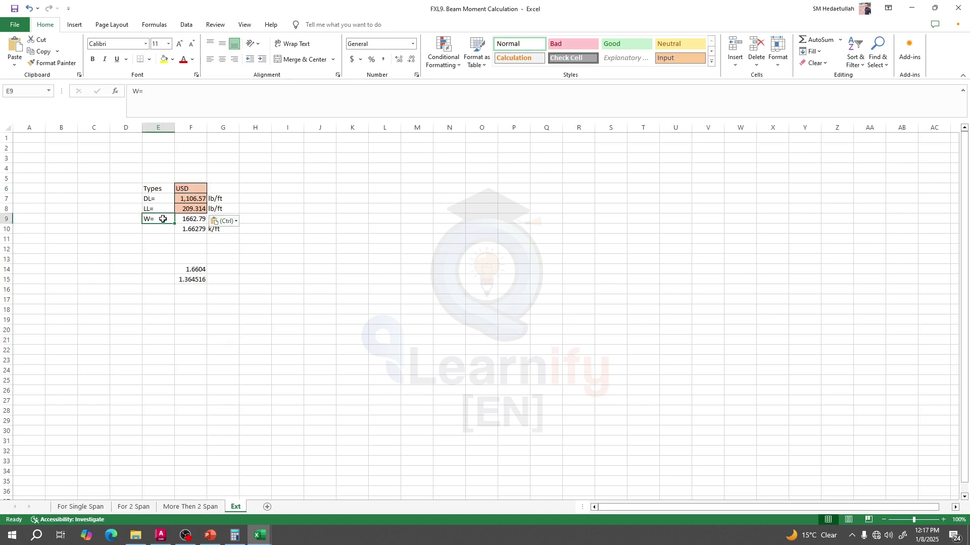
Copy the total load W in k/ft from F10 on the Ext sheet and paste it as a value into F14.
click(208, 309)
drag(212, 310, 299, 337)
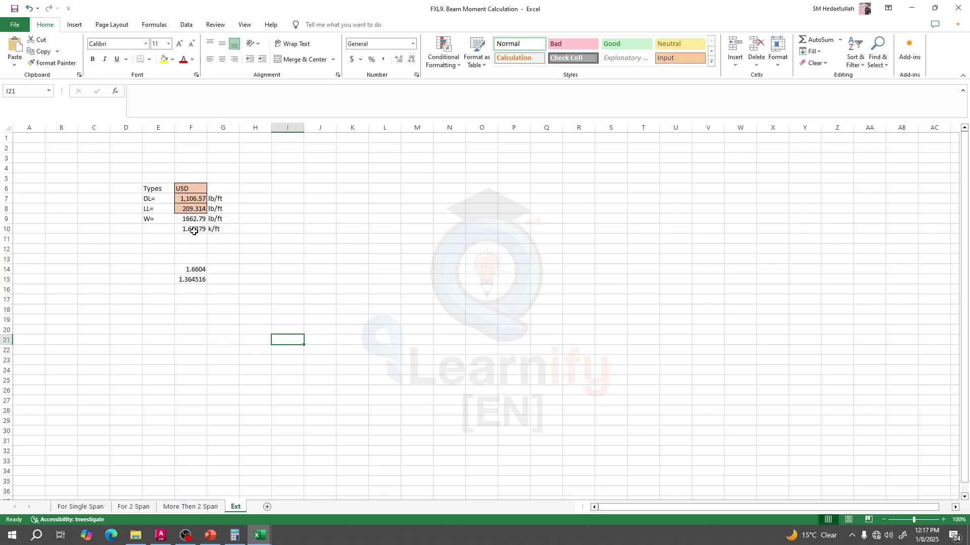
click(189, 231)
right_click(190, 231)
click(213, 265)
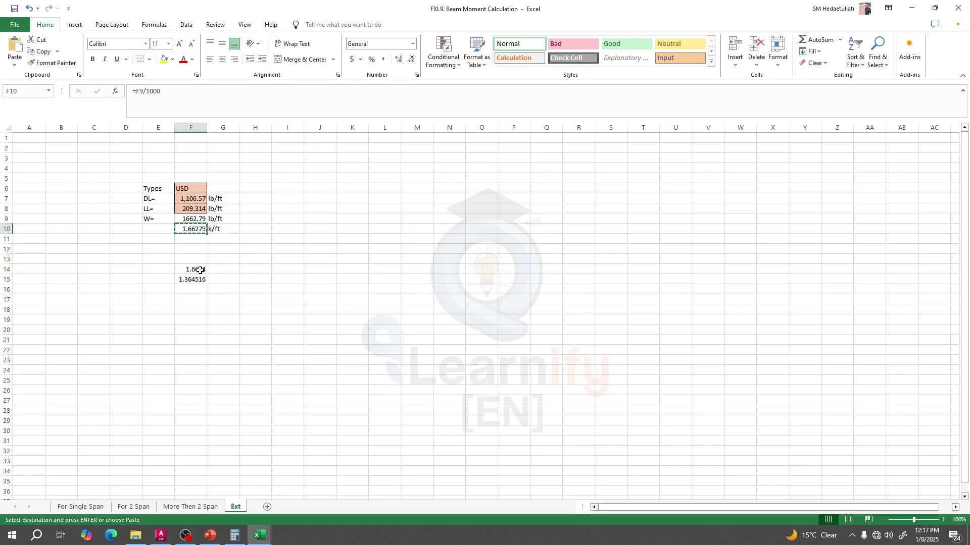
click(190, 269)
right_click(190, 270)
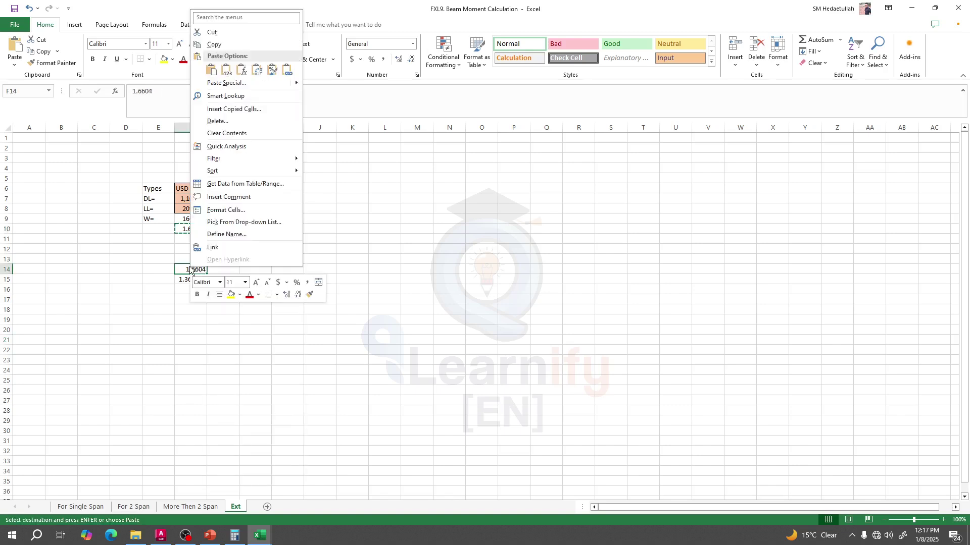
click(227, 70)
Copy the number 1.66279 from F14 and enter it as the first span's W on the For 2 Span sheet.
drag(178, 98, 132, 91)
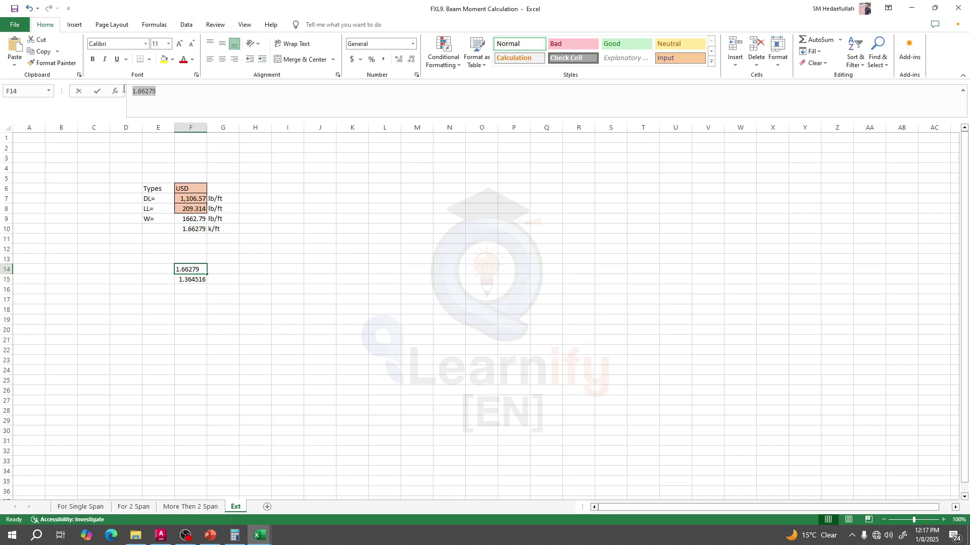
right_click(147, 92)
click(172, 110)
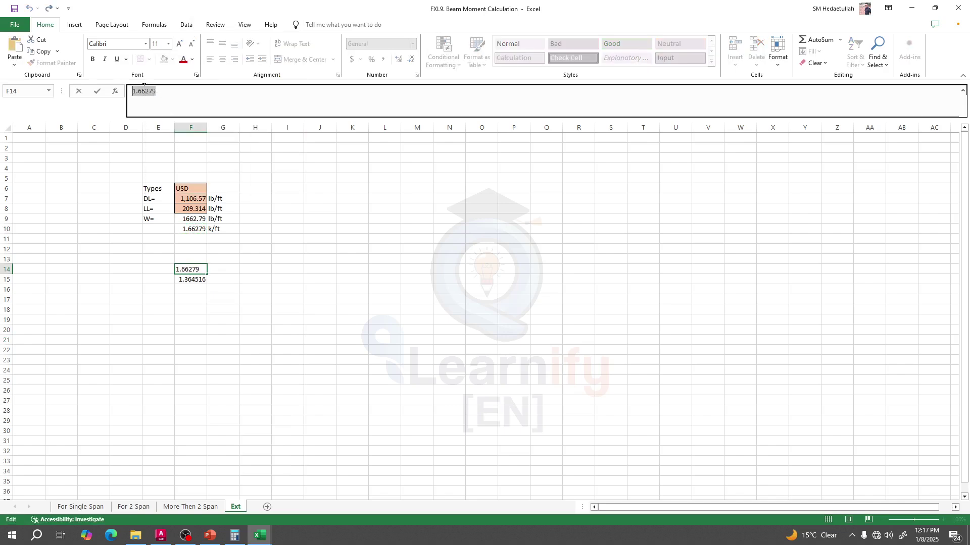
click(135, 508)
click(276, 246)
right_click(277, 246)
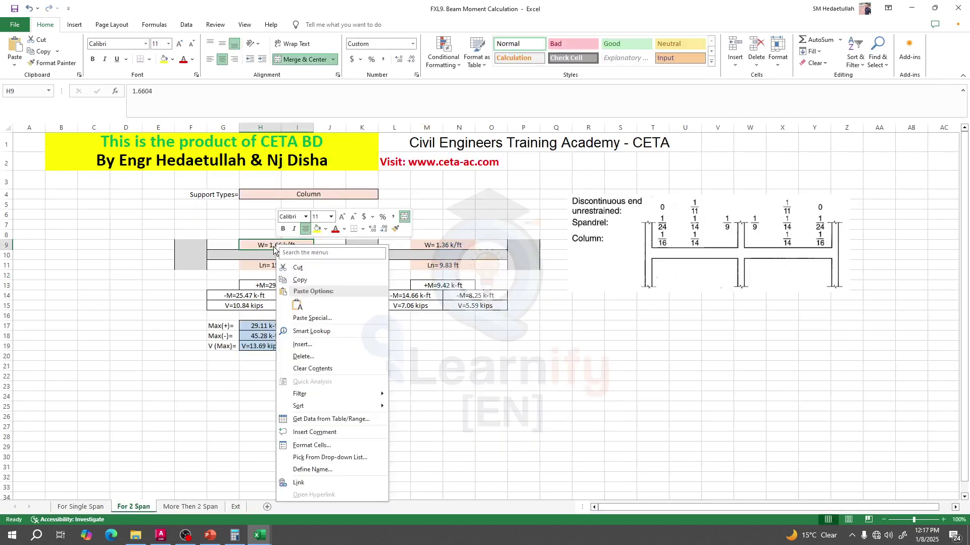
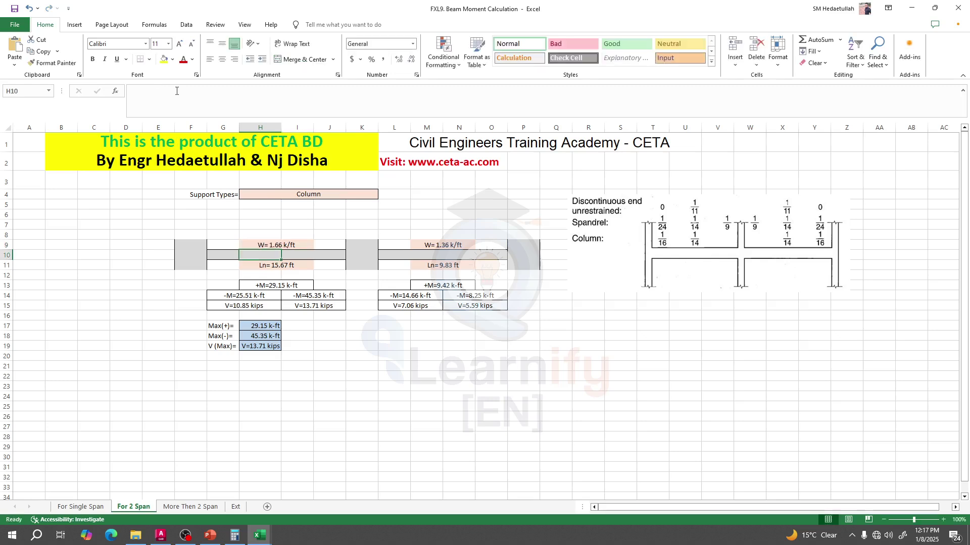
click(399, 444)
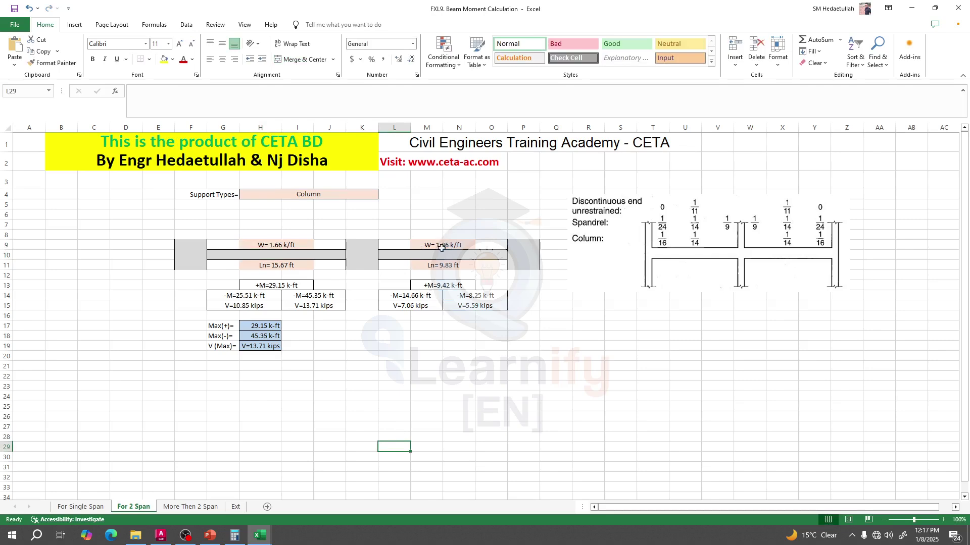
Switch to the PowerPoint notes and copy B2's final dead load, 914.4964.
mouse_move(212, 538)
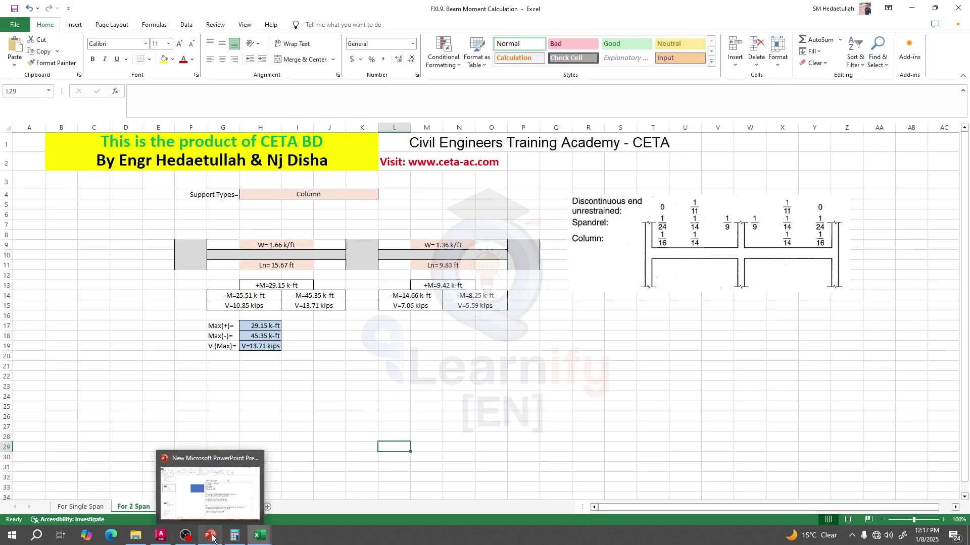
click(210, 487)
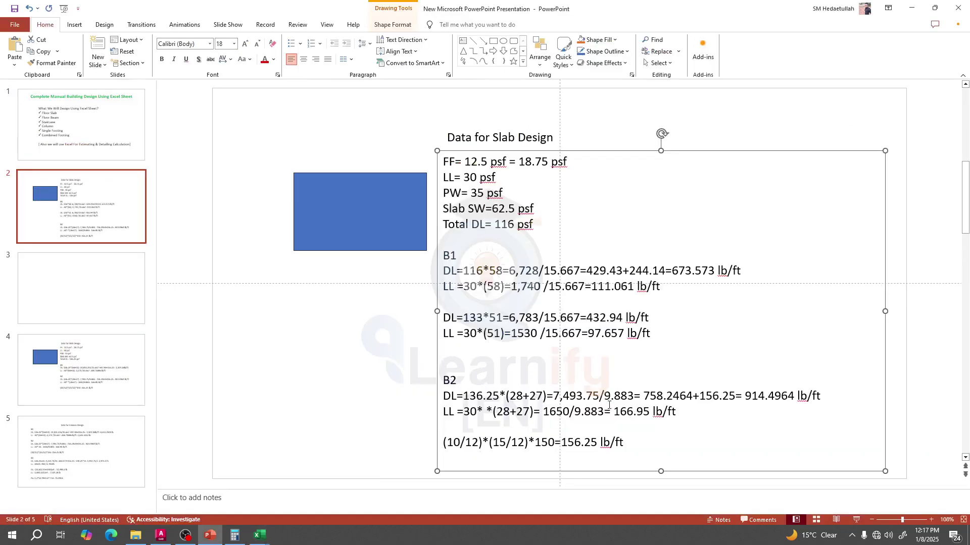
drag(745, 398, 769, 397)
right_click(769, 397)
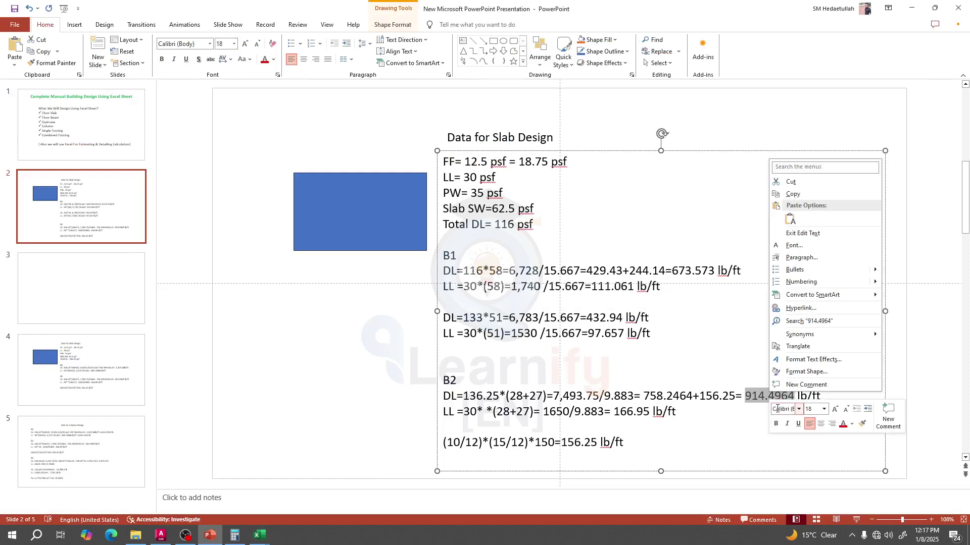
click(791, 196)
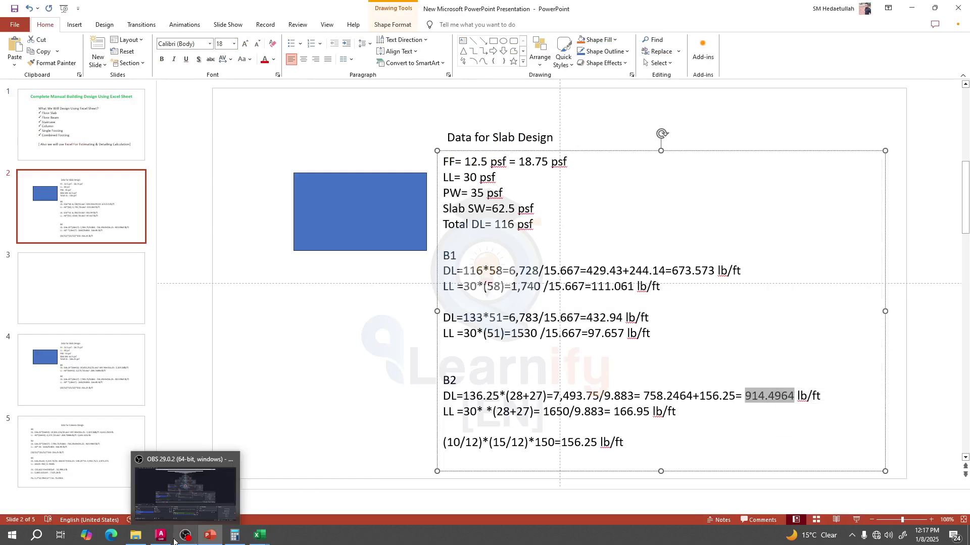
Switch back to the beam moment workbook in Excel and paste the copied 914.4964 as the DL value on the Ext sheet.
mouse_move(265, 540)
click(279, 509)
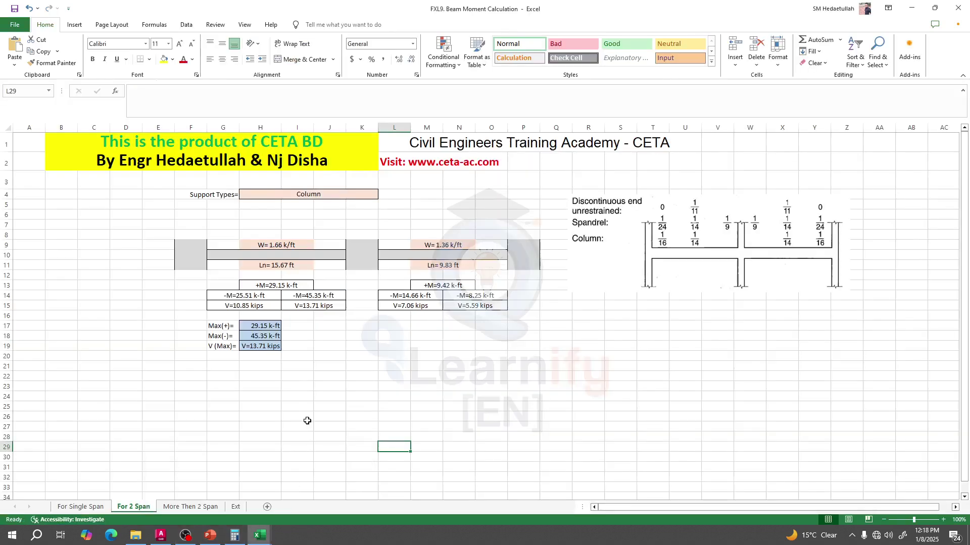
click(239, 507)
click(197, 199)
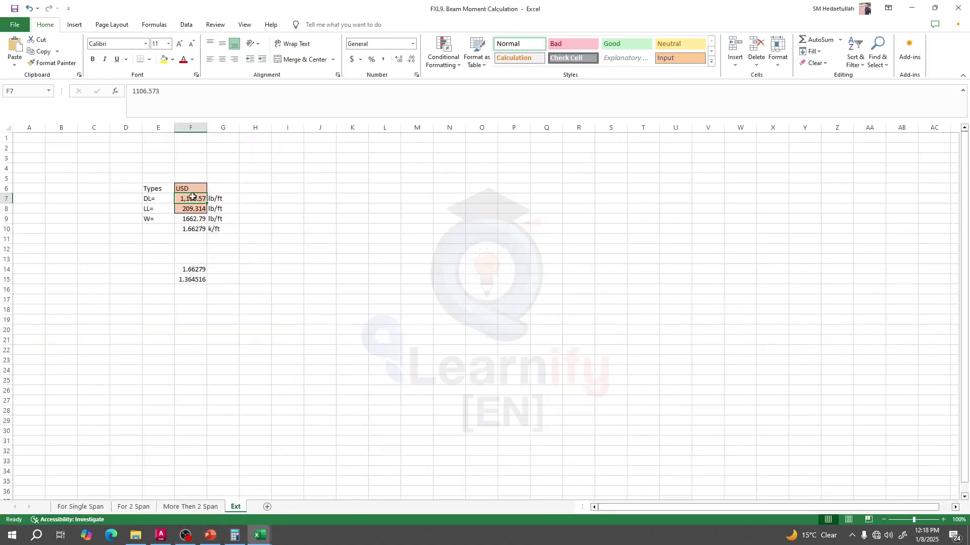
right_click(196, 198)
click(230, 257)
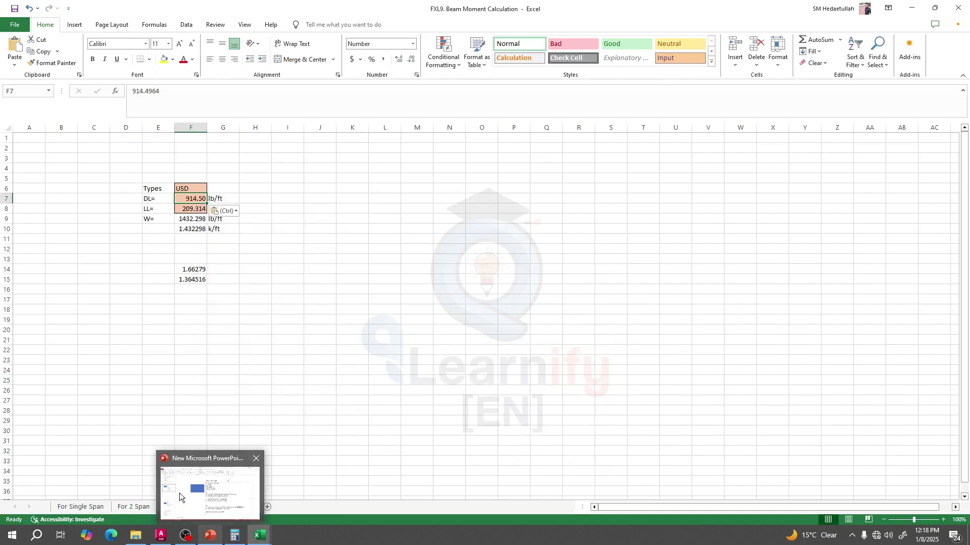
Switch to the PowerPoint notes and copy B2's final live load, 166.95.
click(211, 538)
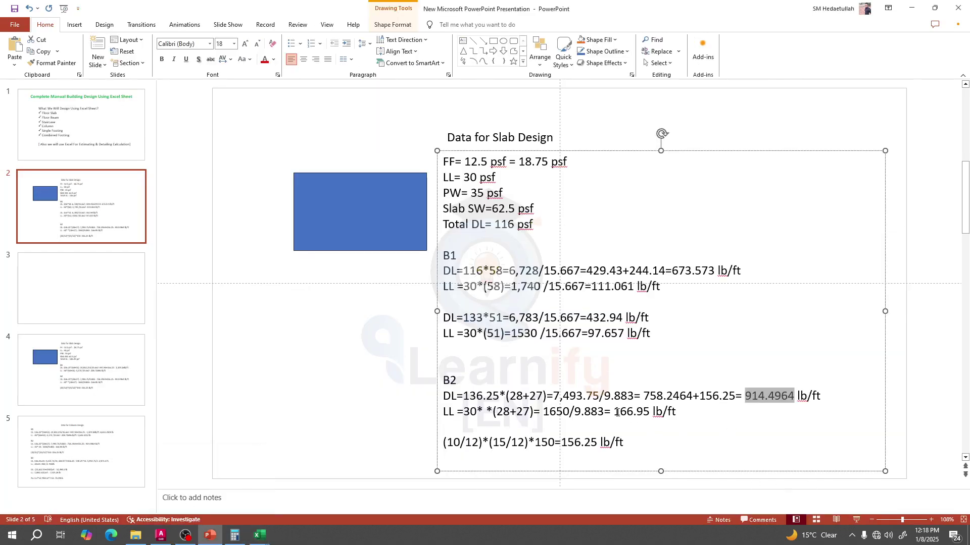
double_click(617, 413)
right_click(637, 413)
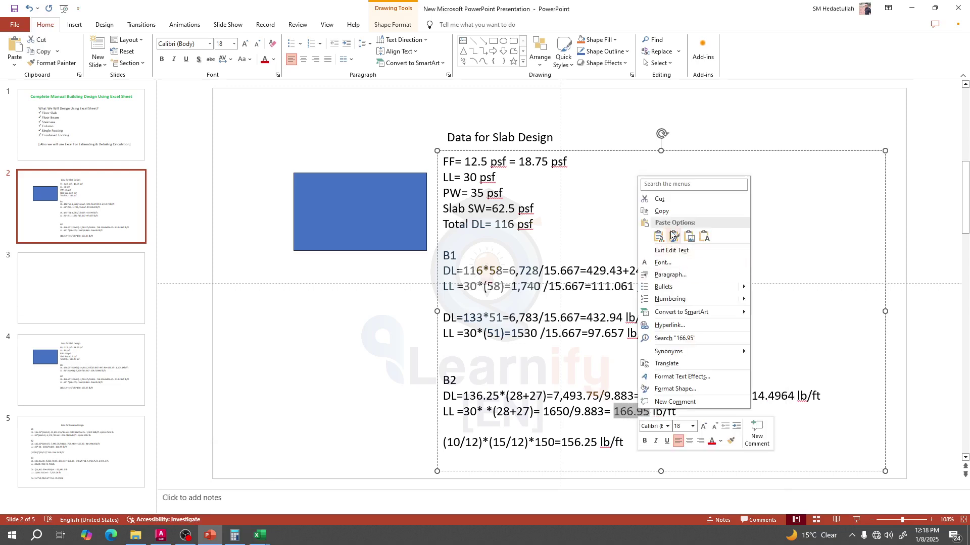
click(663, 211)
Switch back to the beam moment workbook in Excel and paste the copied 166.95 as the LL value on the Ext sheet.
mouse_move(259, 535)
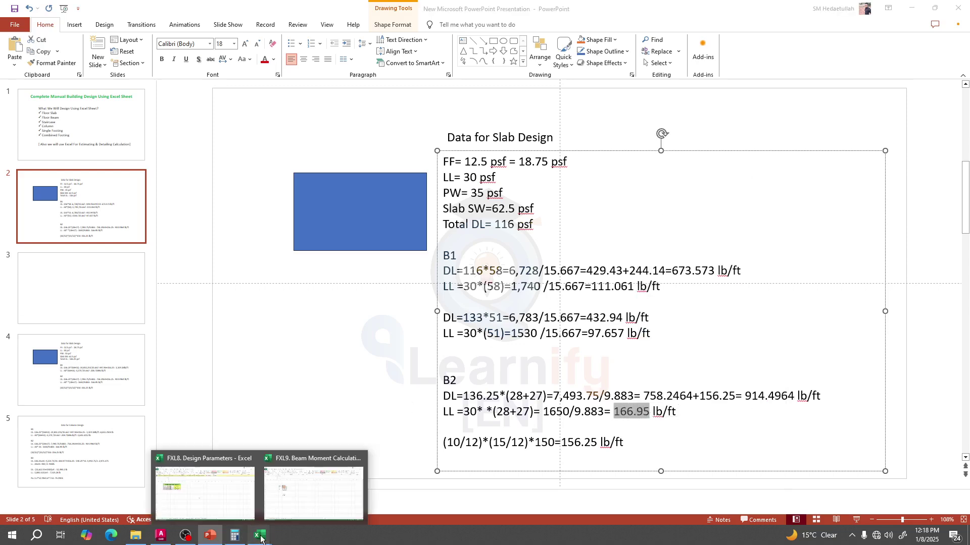
click(334, 493)
right_click(192, 209)
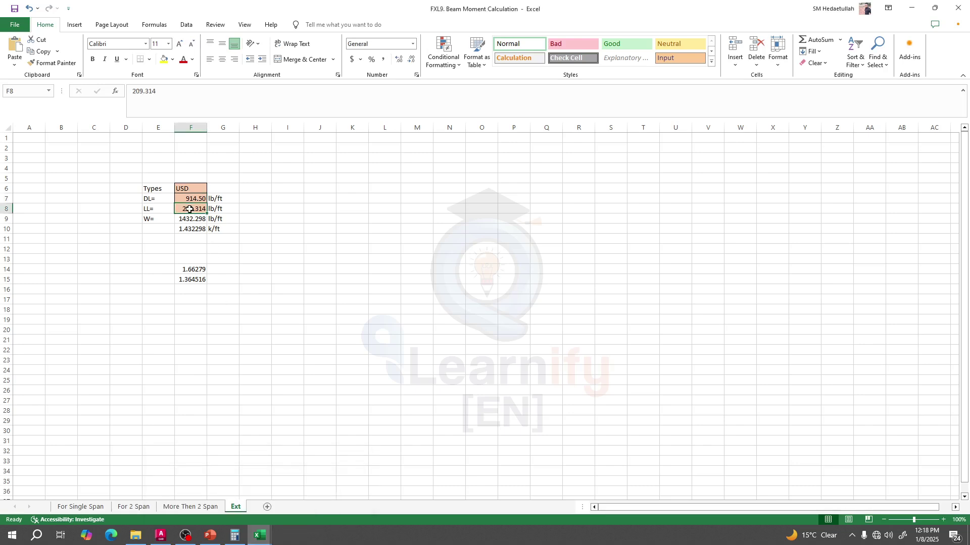
click(225, 268)
click(223, 372)
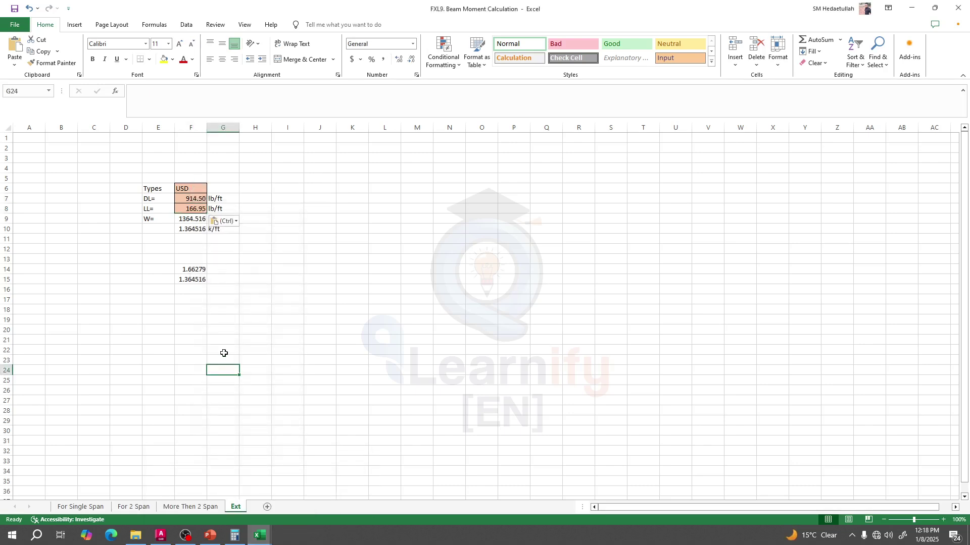
Copy B2's total load W in k/ft from F10 and paste it as a value over F14 on the Ext sheet.
click(188, 221)
click(183, 229)
right_click(183, 228)
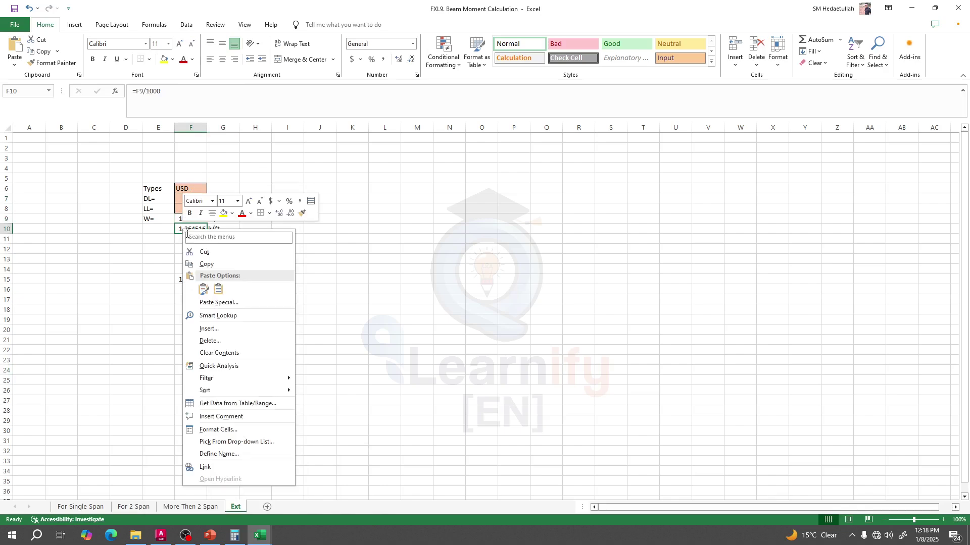
click(207, 265)
right_click(200, 271)
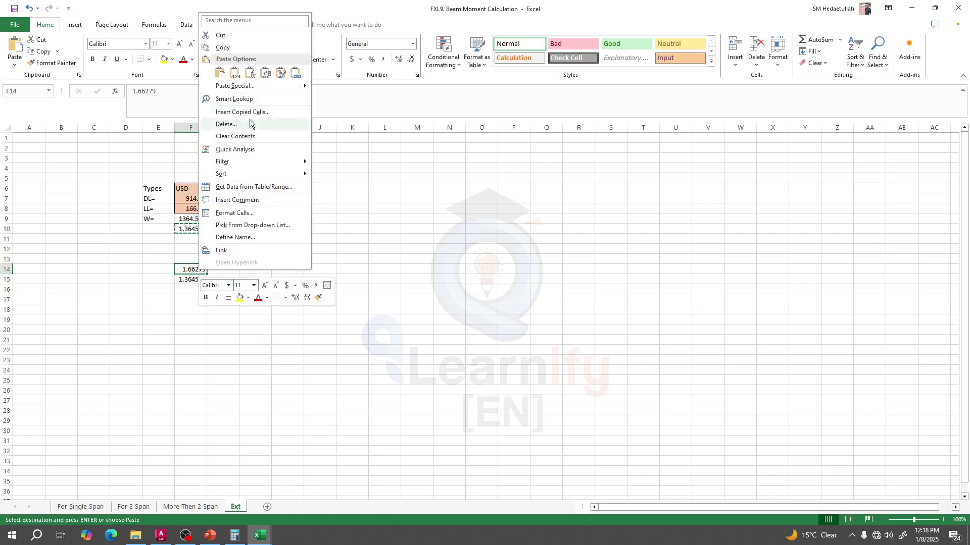
click(235, 73)
Copy the number 1.36451568 from F14 and enter it as the second span's W on the For 2 Span sheet.
drag(187, 106, 130, 92)
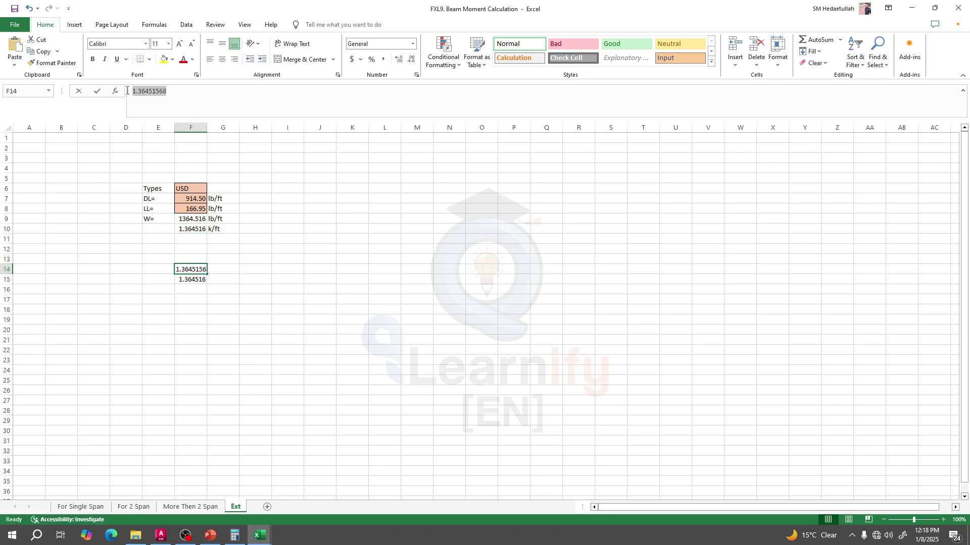
right_click(139, 90)
click(152, 108)
click(94, 270)
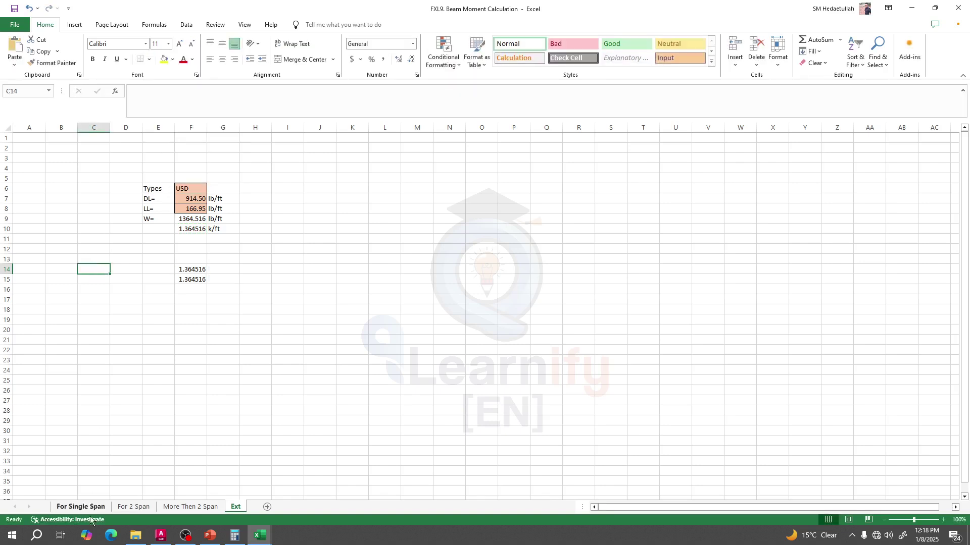
click(133, 506)
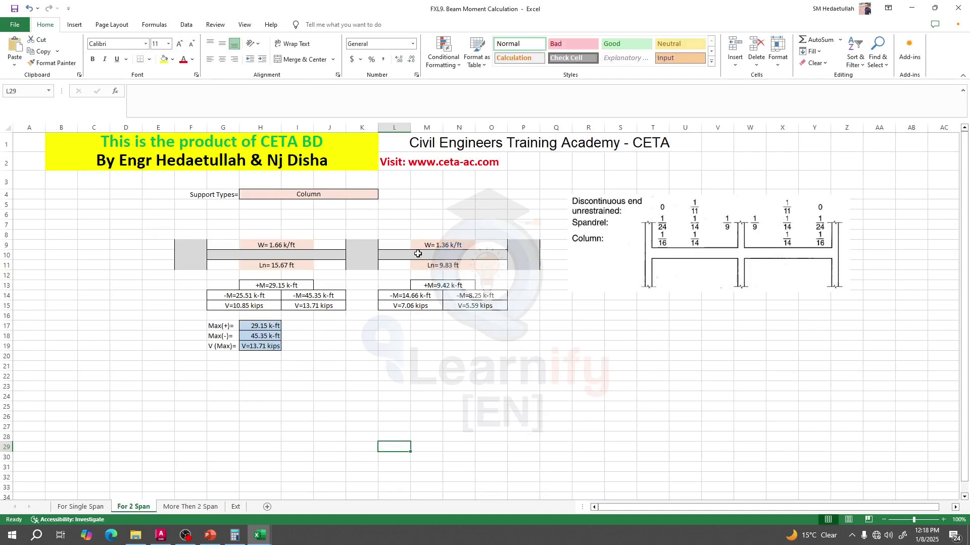
click(420, 246)
drag(174, 91, 102, 89)
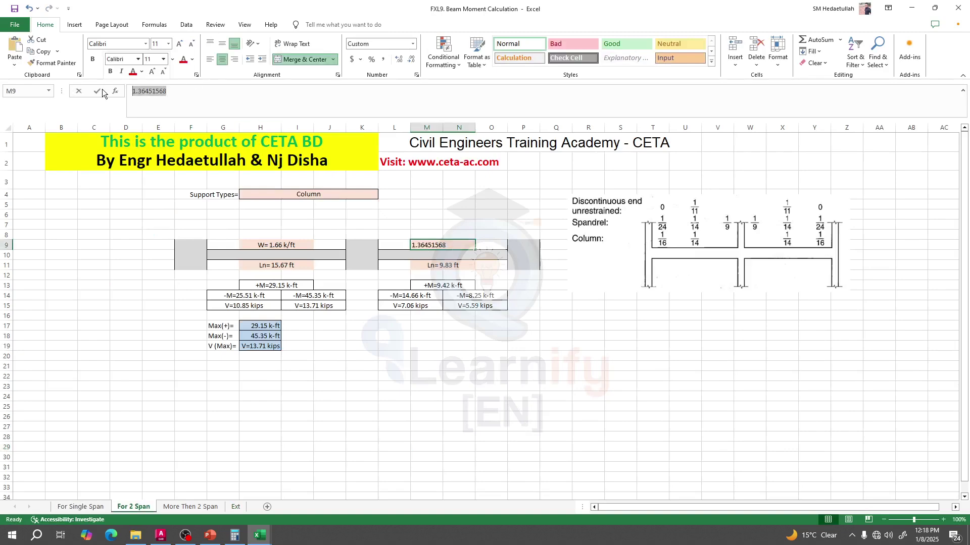
key(ctrl+v)
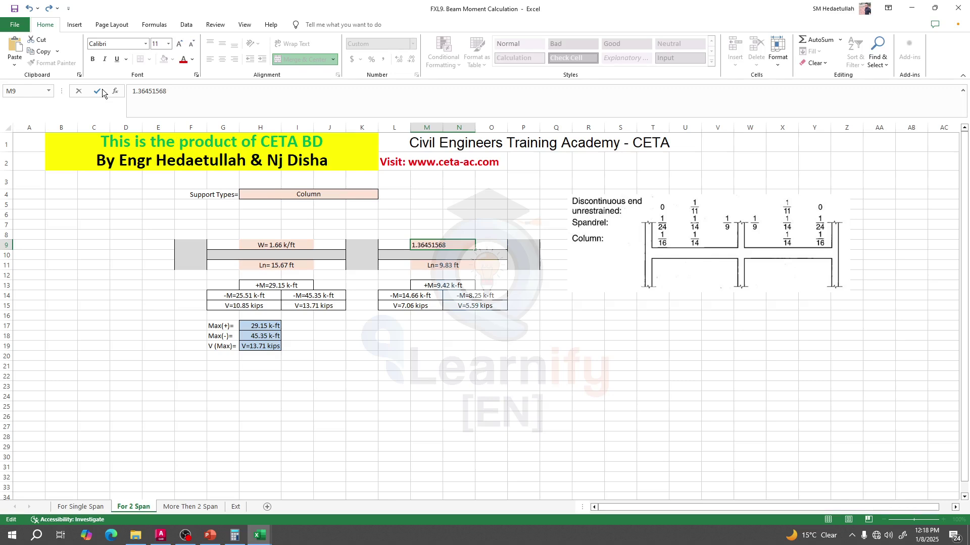
key(Return)
click(433, 427)
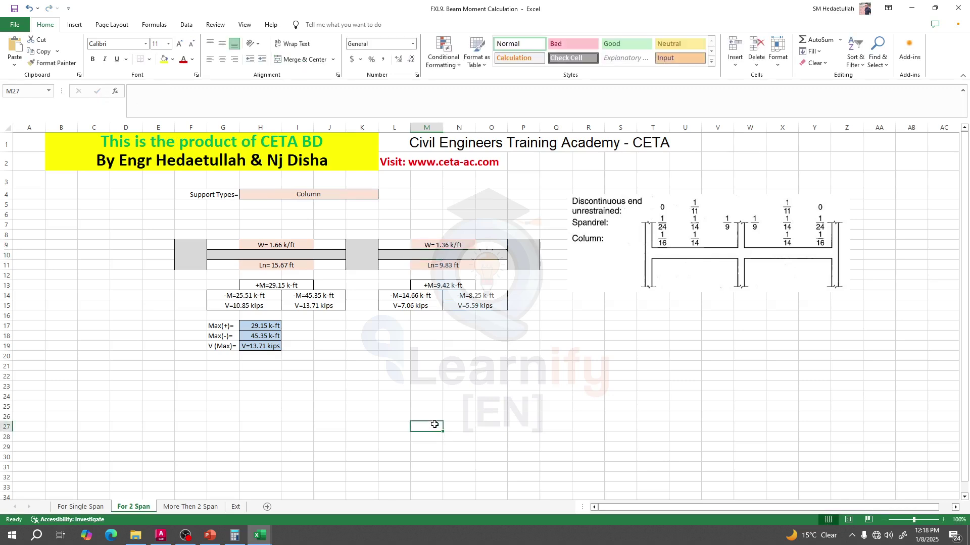
Examine both spans' positive and negative moments and shears, and the maximum moment and shear summary on the For 2 Span sheet.
click(535, 357)
click(491, 415)
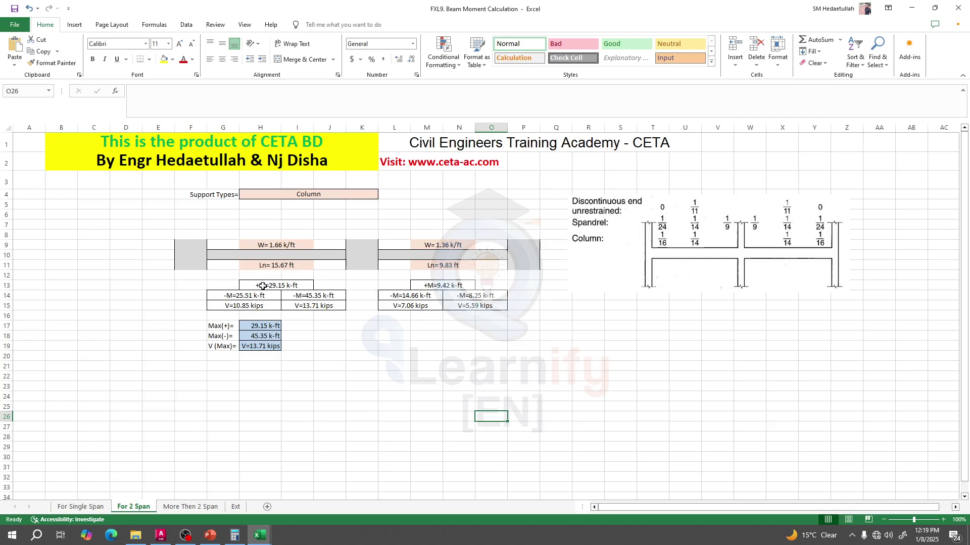
click(417, 286)
click(302, 285)
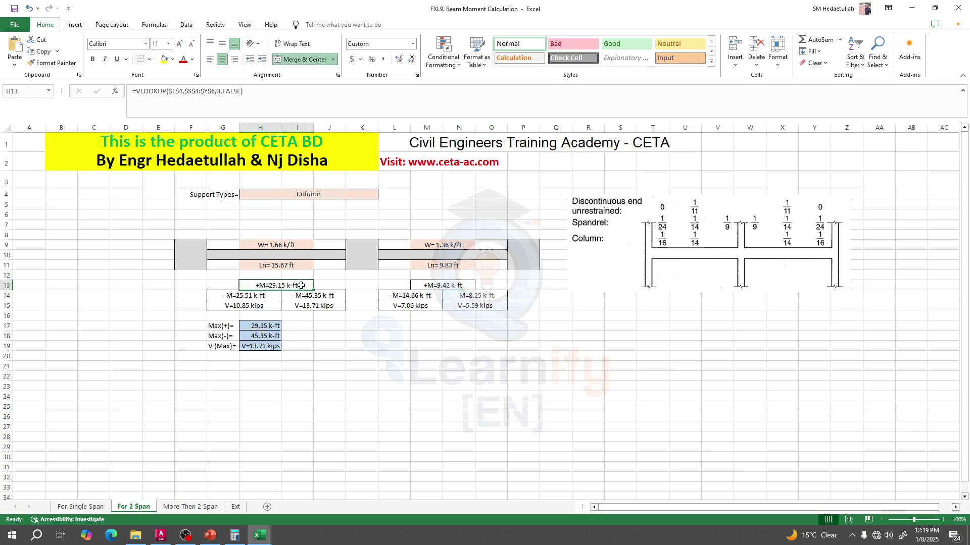
click(266, 327)
click(321, 367)
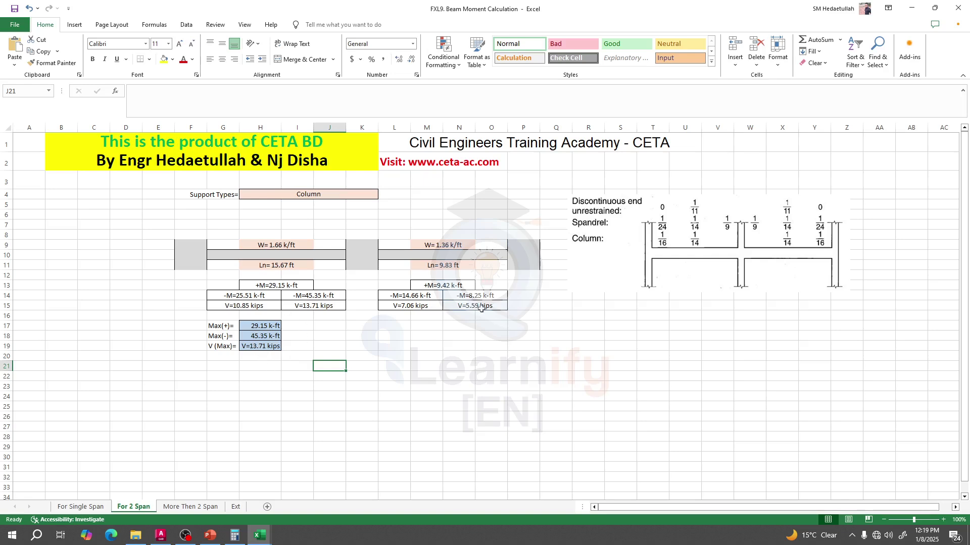
click(382, 360)
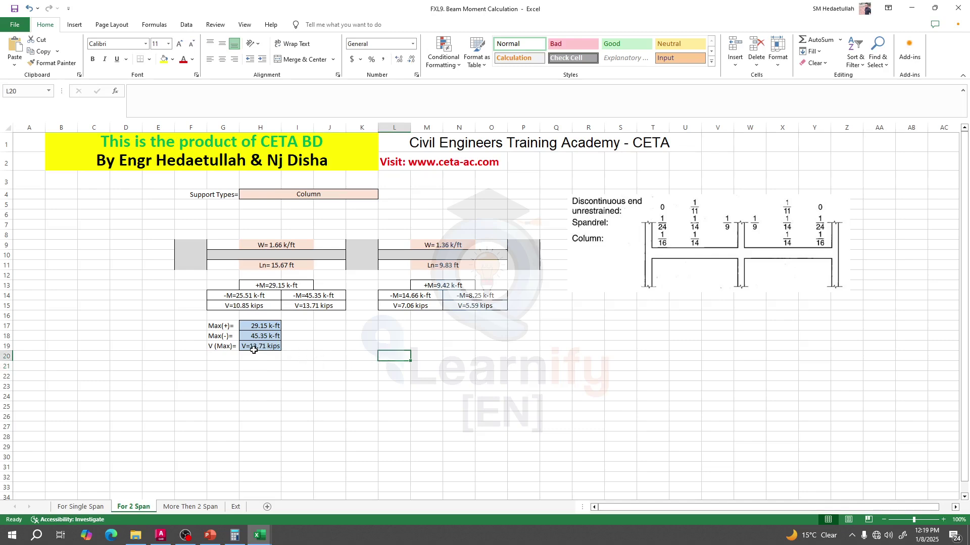
click(454, 348)
click(419, 356)
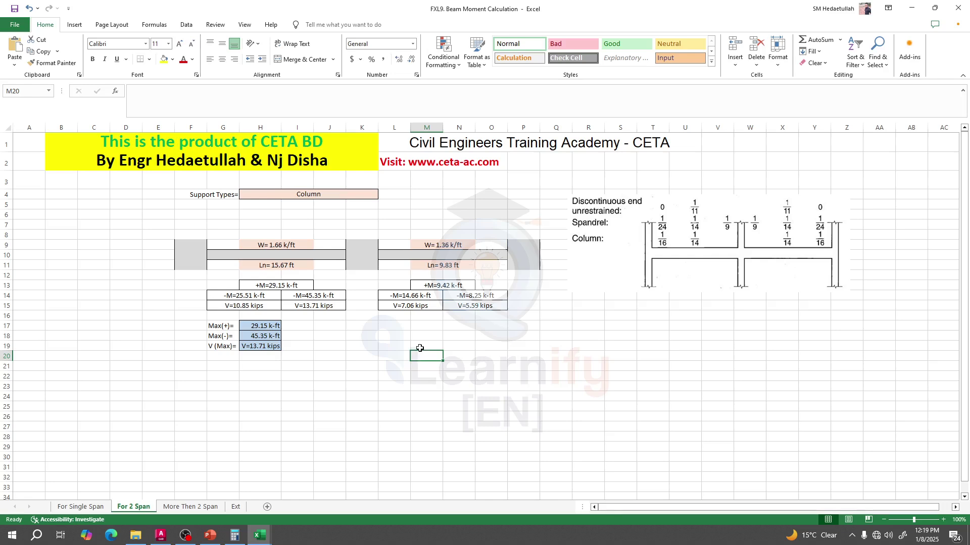
click(393, 346)
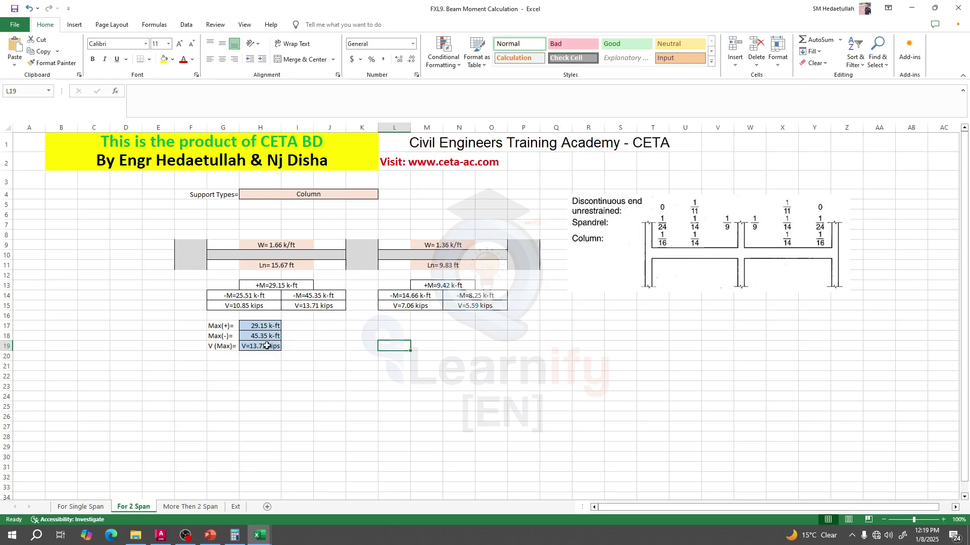
click(341, 543)
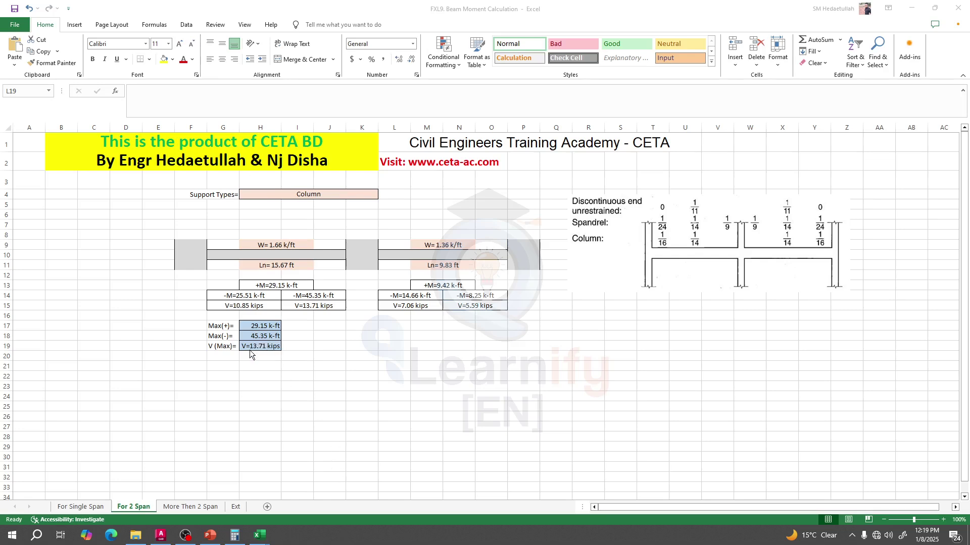
click(15, 19)
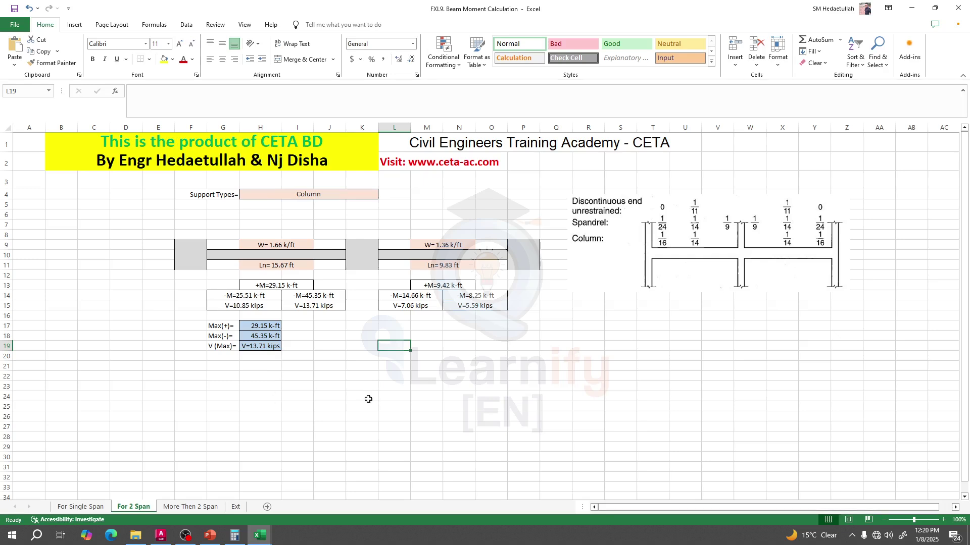
click(346, 544)
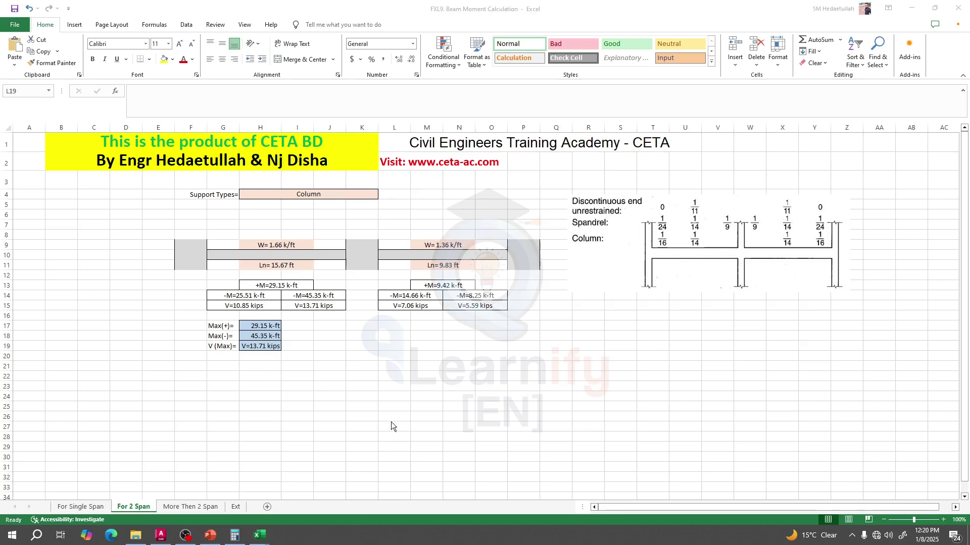